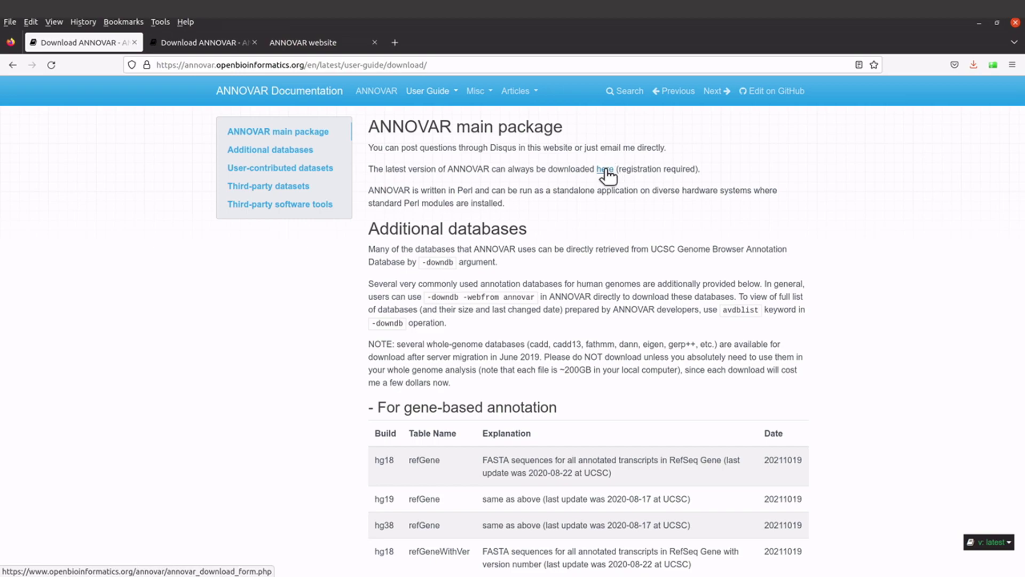
Open the ANNOVAR main package download link in a new browser tab and review the registration form's fields
{"action": "right_click", "coordinate": [605, 170]}
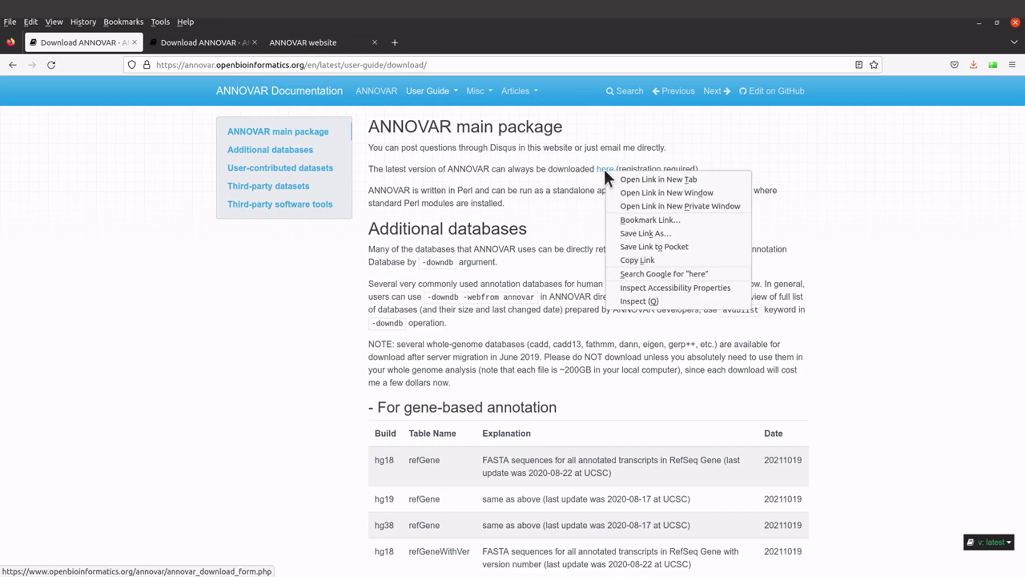
{"action": "left_click", "coordinate": [632, 180]}
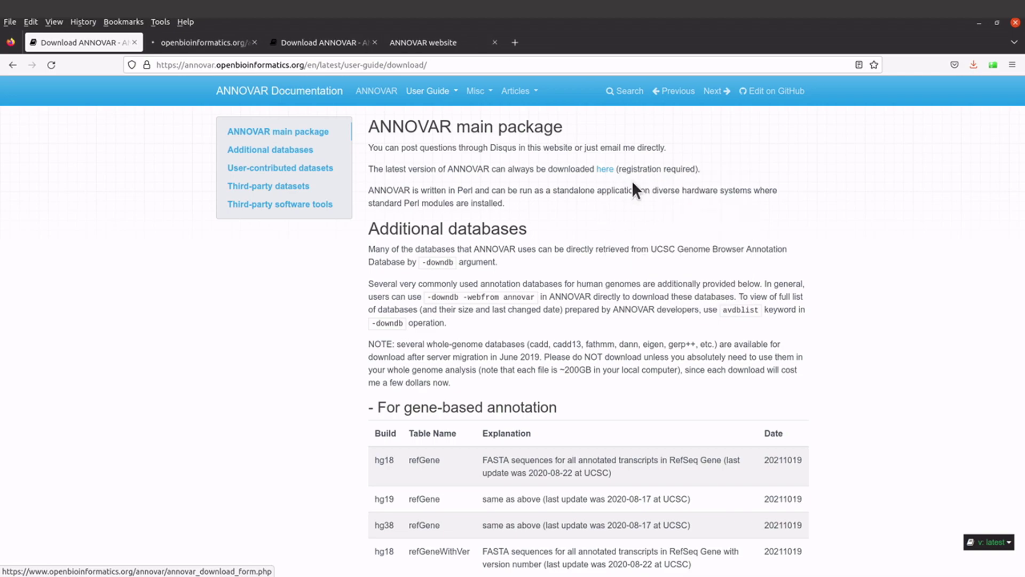
{"action": "left_click", "coordinate": [206, 43]}
{"action": "left_click", "coordinate": [116, 45]}
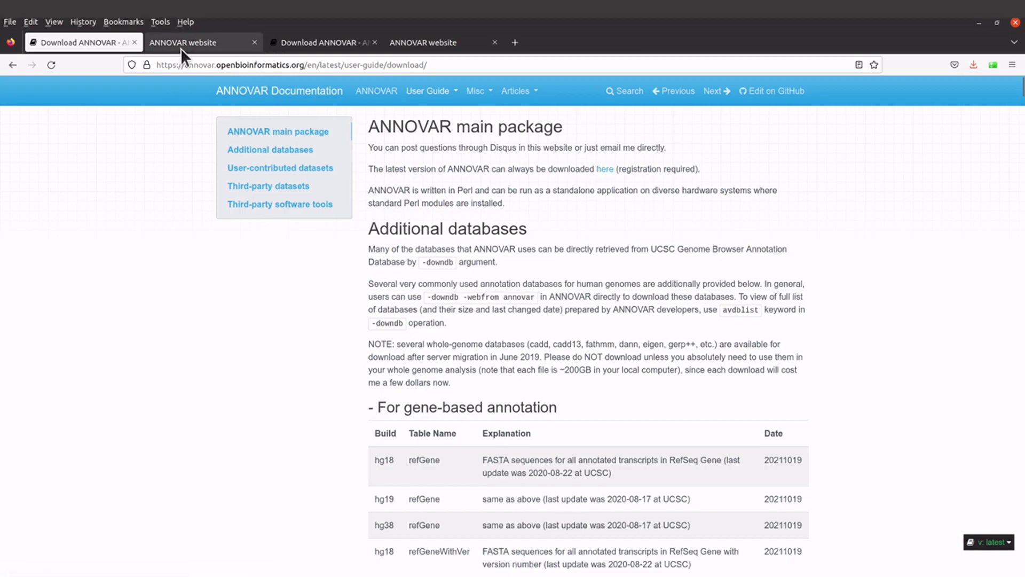
{"action": "left_click", "coordinate": [200, 45]}
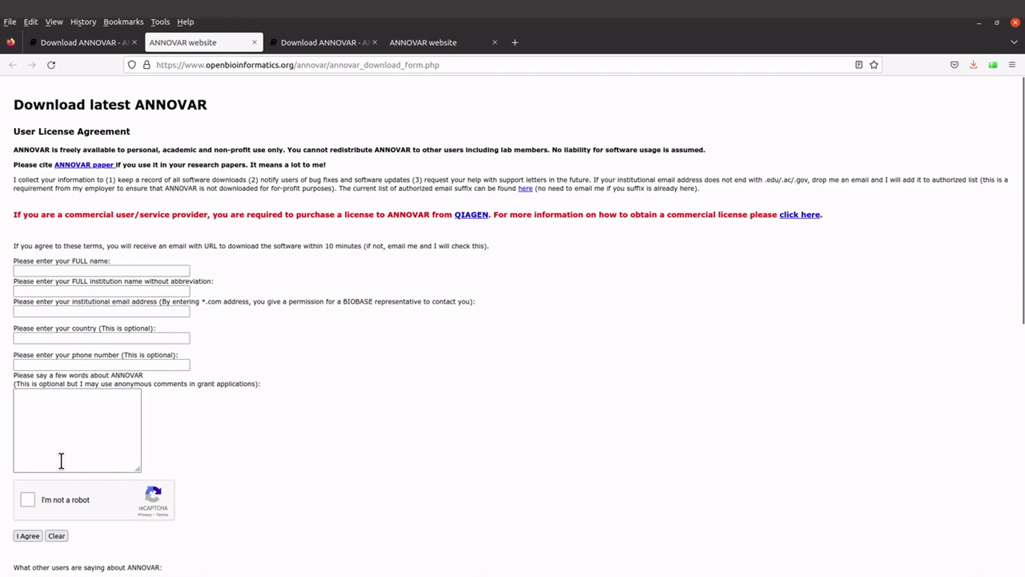
{"action": "scroll", "coordinate": [85, 513], "scroll_direction": "down", "scroll_amount": 3}
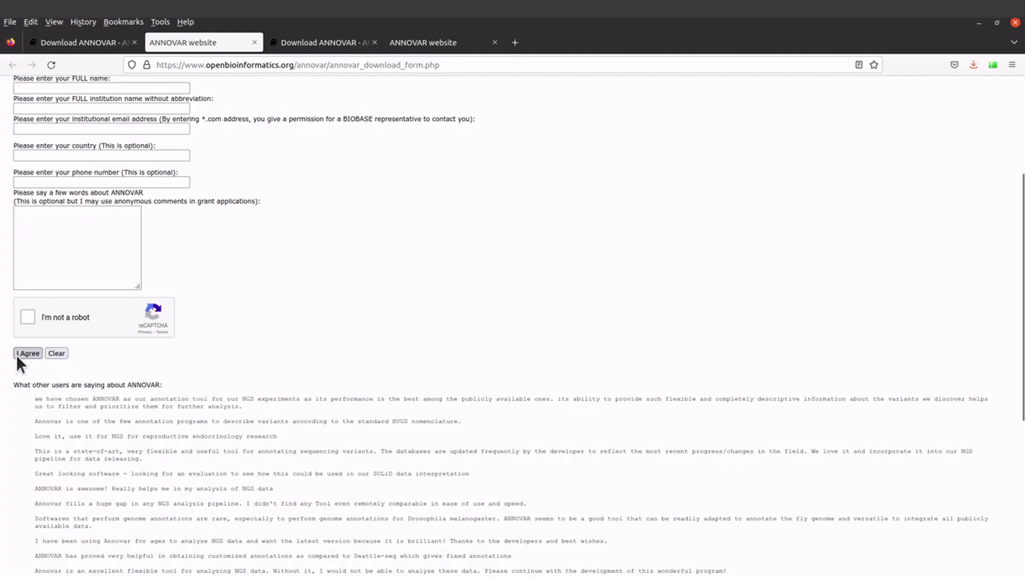
{"action": "scroll", "coordinate": [226, 274], "scroll_direction": "up", "scroll_amount": 2}
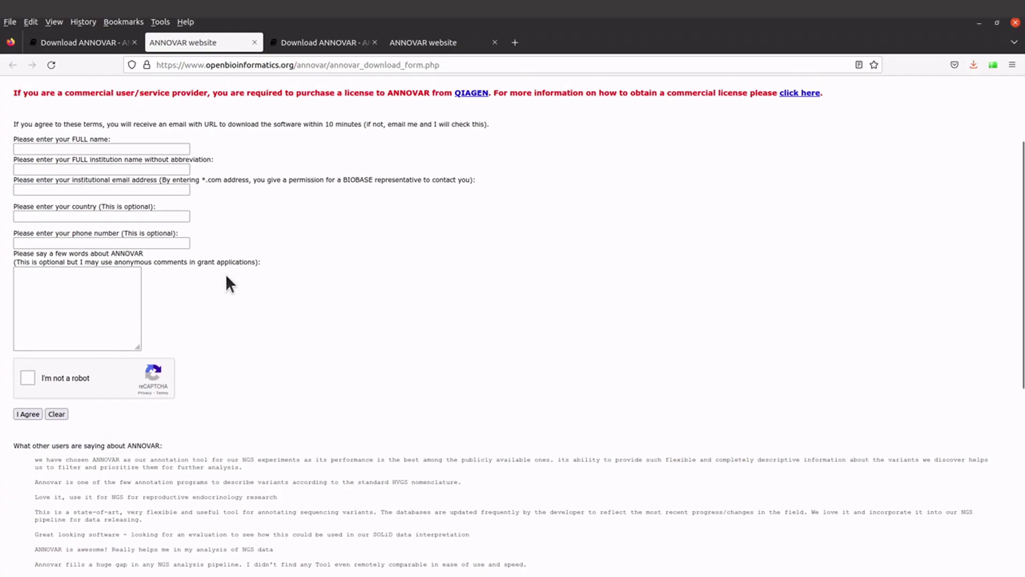
{"action": "scroll", "coordinate": [225, 329], "scroll_direction": "up", "scroll_amount": 4}
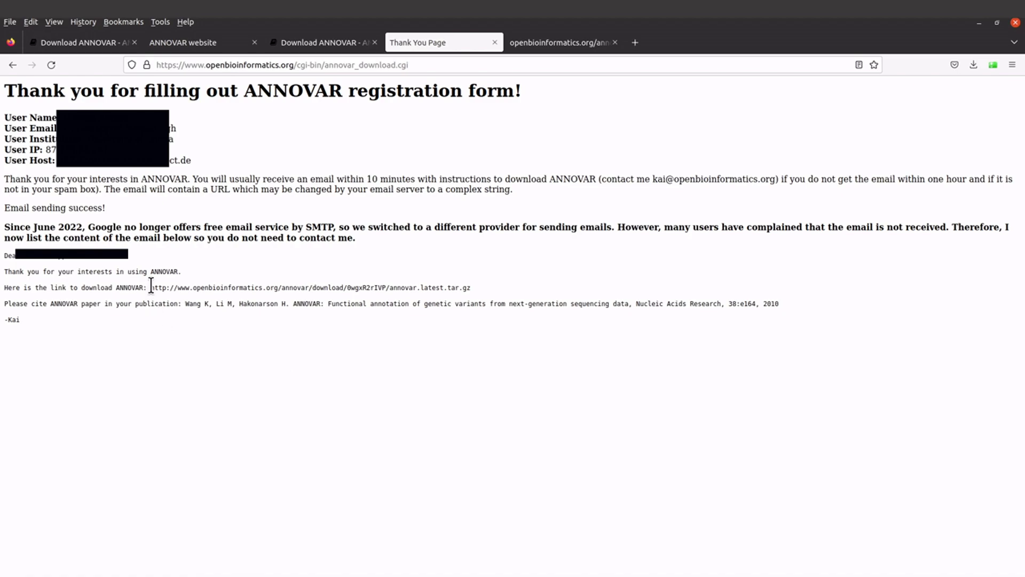
Open the ANNOVAR download link in a new tab and save annovar.latest.tar.gz to the Downloads folder
{"action": "left_click_drag", "start_coordinate": [151, 286], "coordinate": [471, 286]}
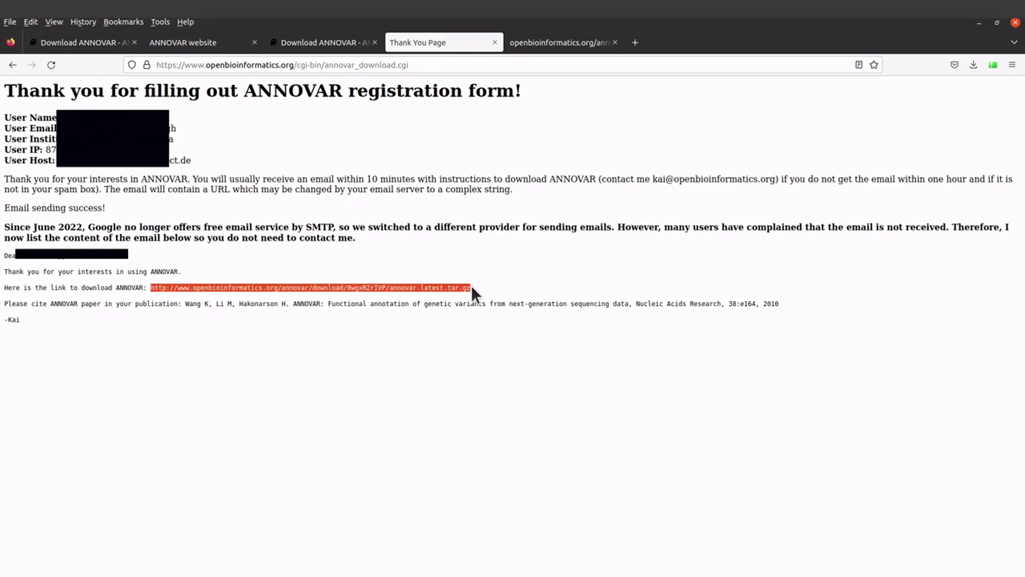
{"action": "left_click", "coordinate": [204, 342]}
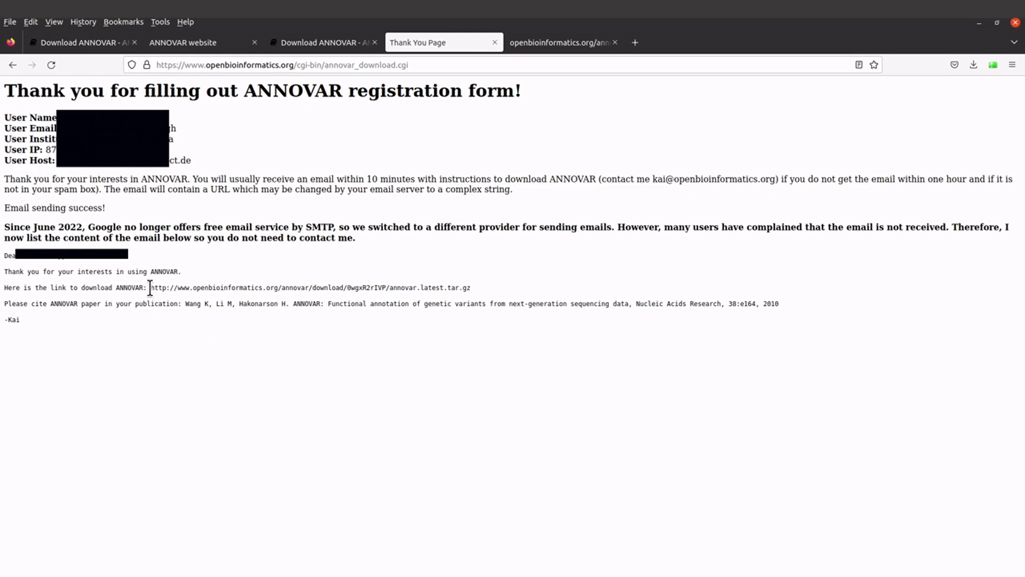
{"action": "left_click_drag", "start_coordinate": [150, 287], "coordinate": [470, 286]}
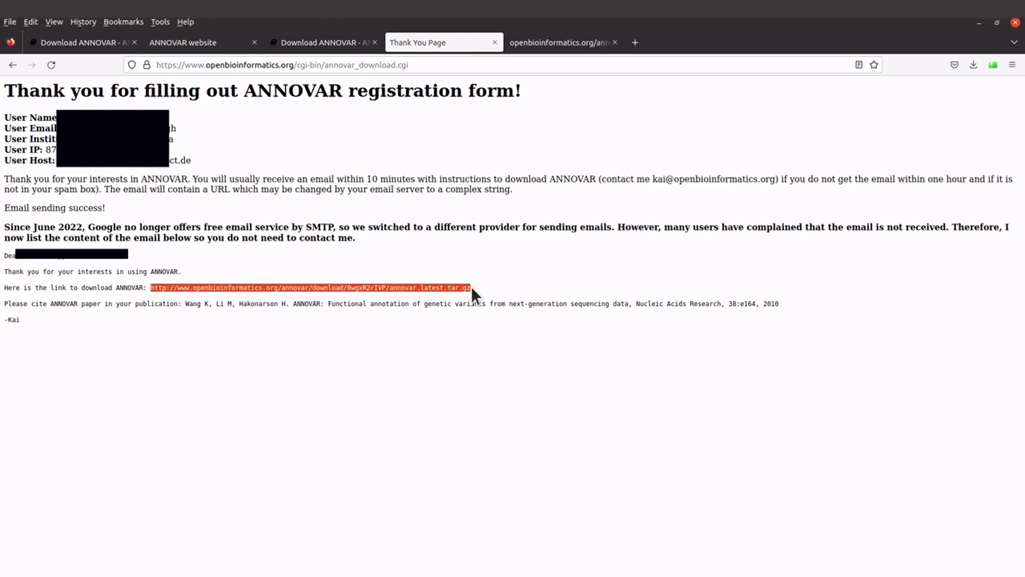
{"action": "right_click", "coordinate": [279, 289]}
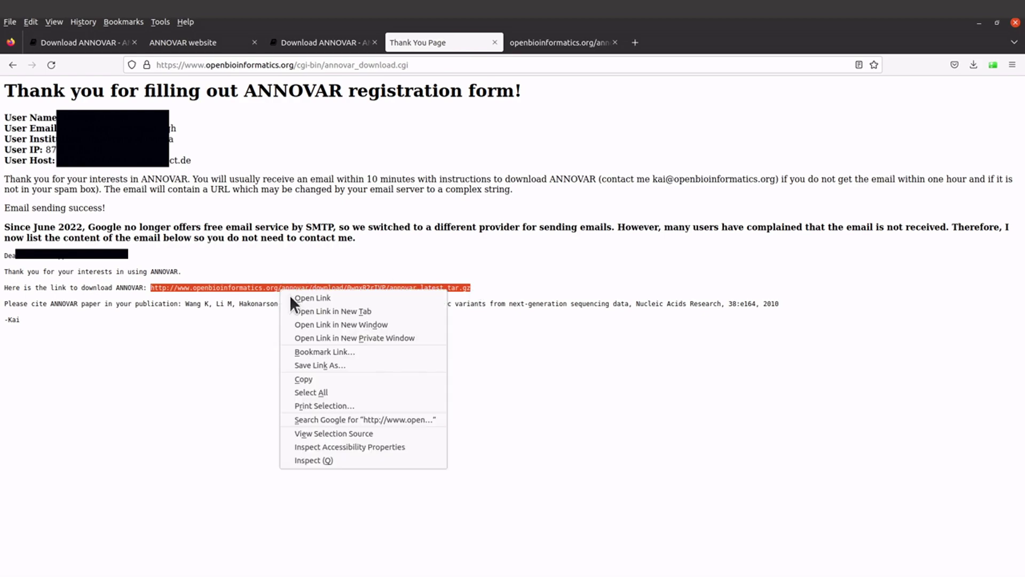
{"action": "left_click", "coordinate": [322, 311]}
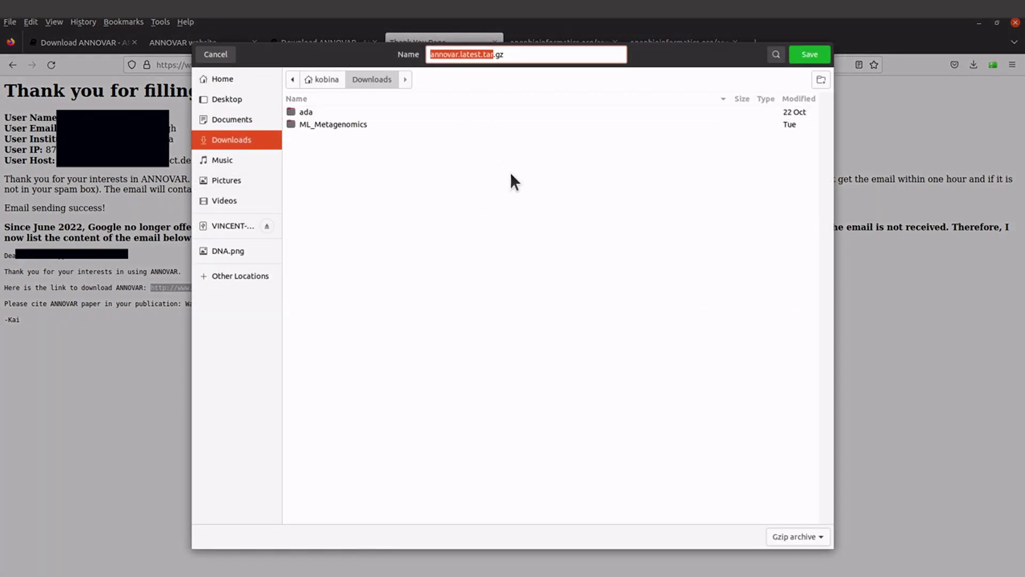
{"action": "left_click", "coordinate": [808, 56]}
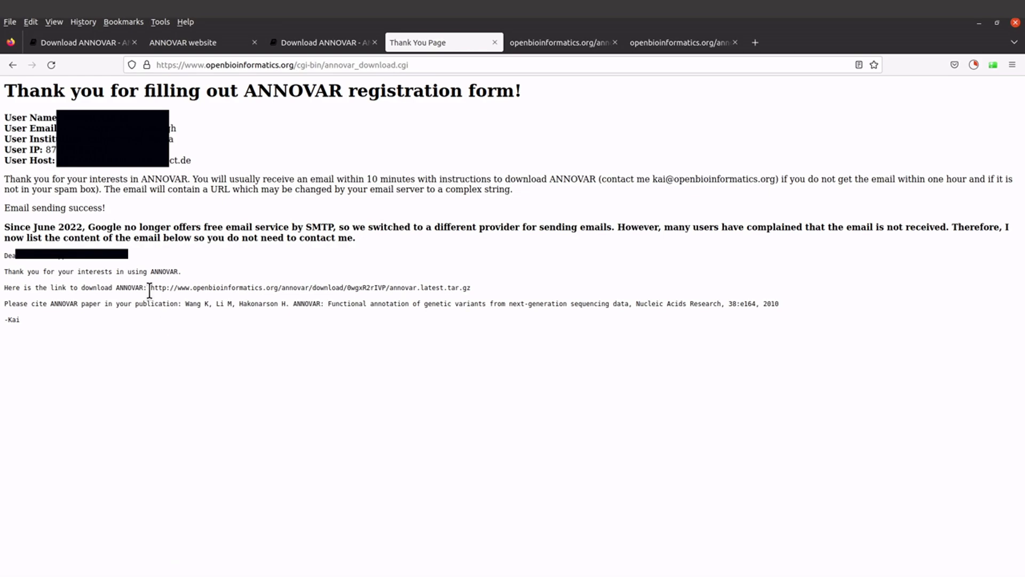
Copy the full ANNOVAR download link from the registration thank-you page
{"action": "left_click_drag", "start_coordinate": [150, 288], "coordinate": [471, 288]}
{"action": "key", "text": "ctrl+c"}
{"action": "right_click", "coordinate": [452, 287]}
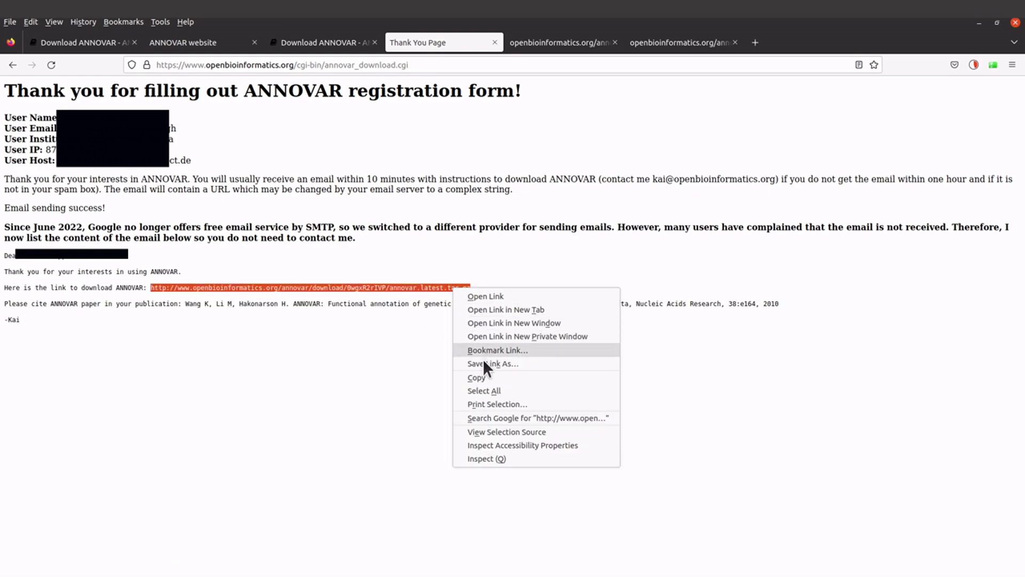
{"action": "left_click", "coordinate": [479, 376]}
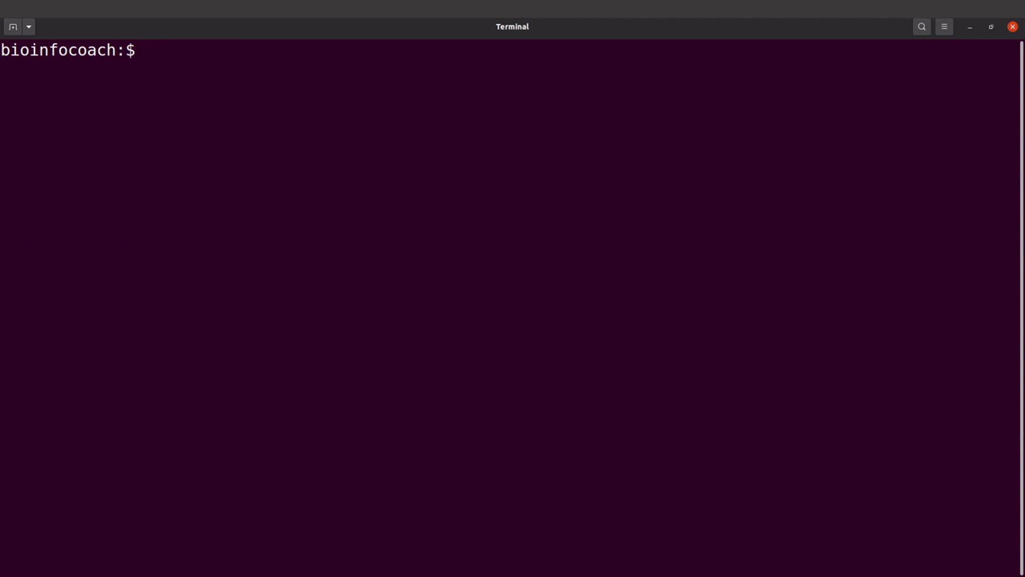
Switch to the Terminal, go to the home directory with cd, and download the ANNOVAR archive using wget with the copied link
{"action": "type", "text": "cd"}
{"action": "key", "text": "Return"}
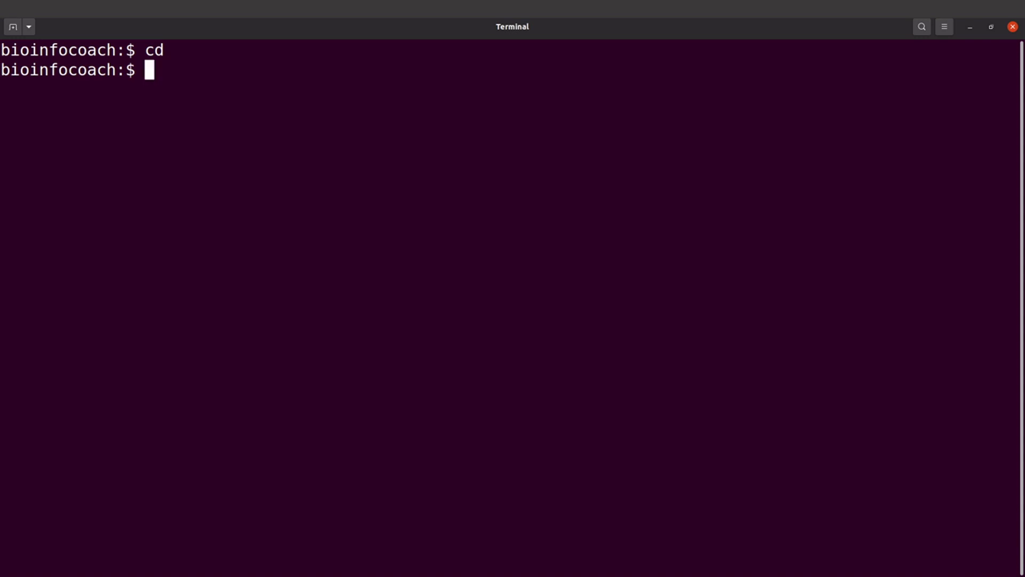
{"action": "type", "text": "wget"}
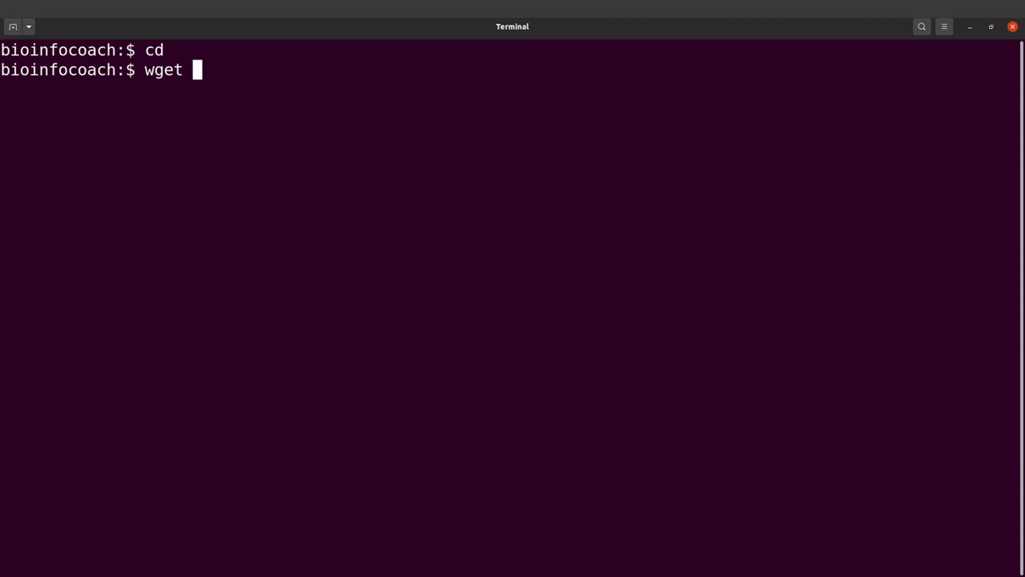
{"action": "key", "text": "ctrl+shift+v"}
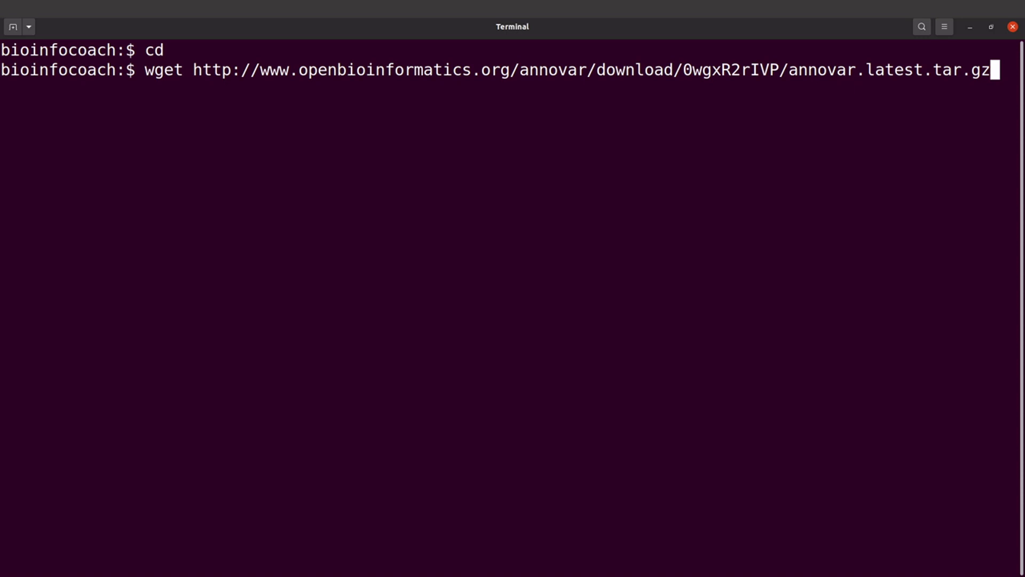
{"action": "key", "text": "Return"}
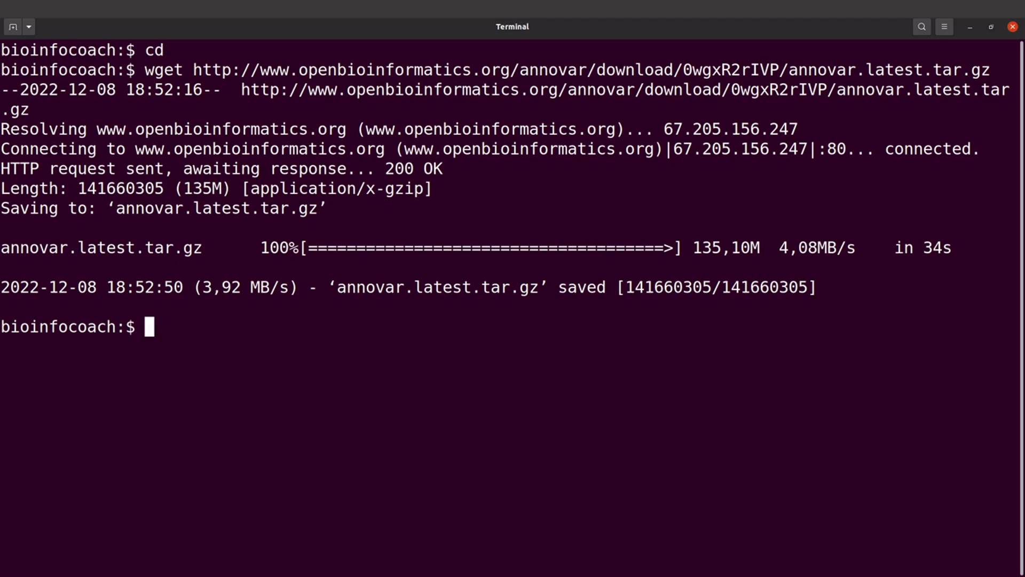
List the home directory to check for the downloaded annovar.latest.tar.gz, and clear the terminal
{"action": "type", "text": "ls"}
{"action": "key", "text": "Return"}
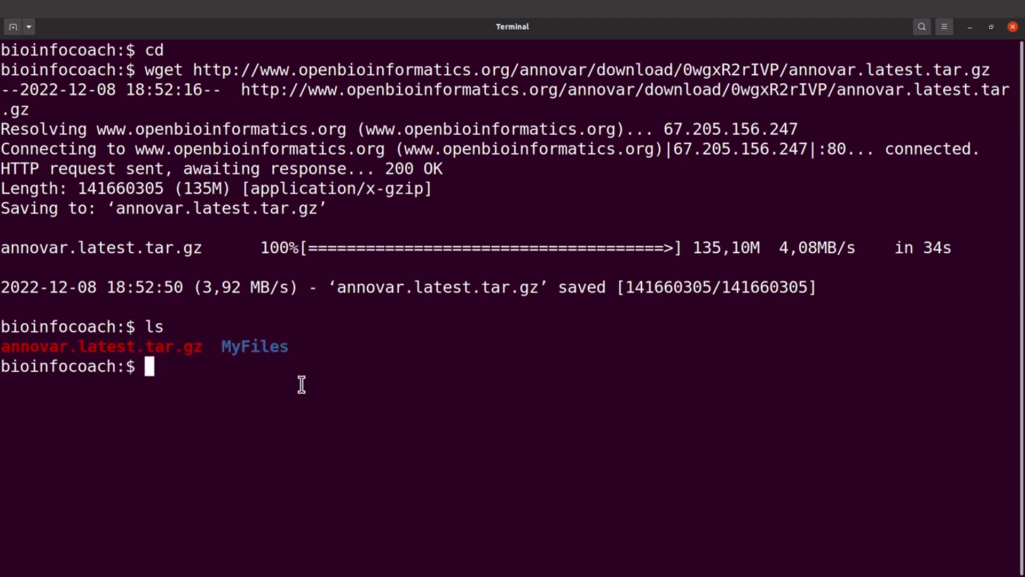
{"action": "left_click_drag", "start_coordinate": [201, 347], "coordinate": [26, 347]}
{"action": "left_click", "coordinate": [26, 348]}
{"action": "type", "text": "clear"}
{"action": "key", "text": "Return"}
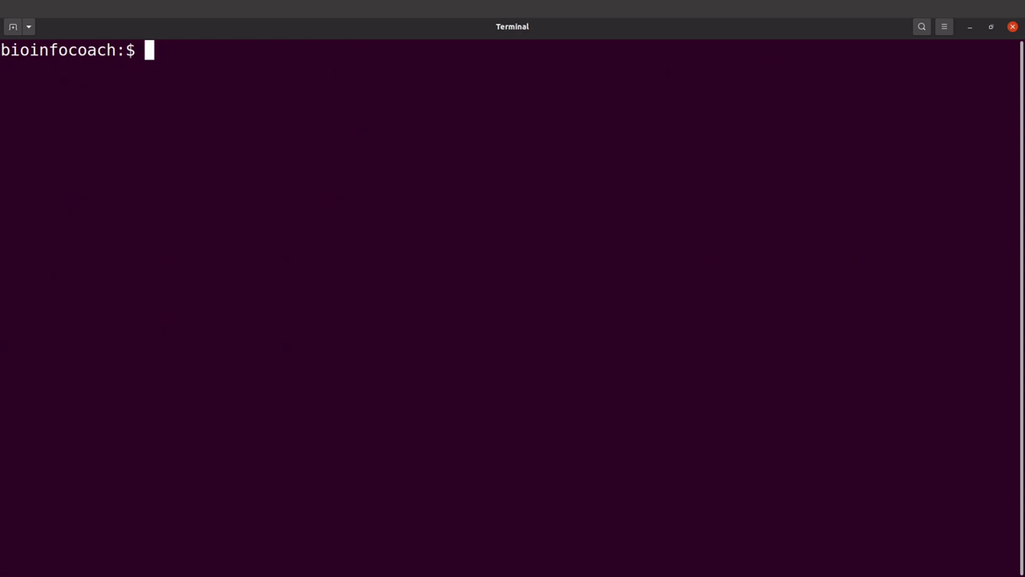
List the directory again and extract annovar.latest.tar.gz with tar xvfz
{"action": "type", "text": "ls"}
{"action": "key", "text": "Return"}
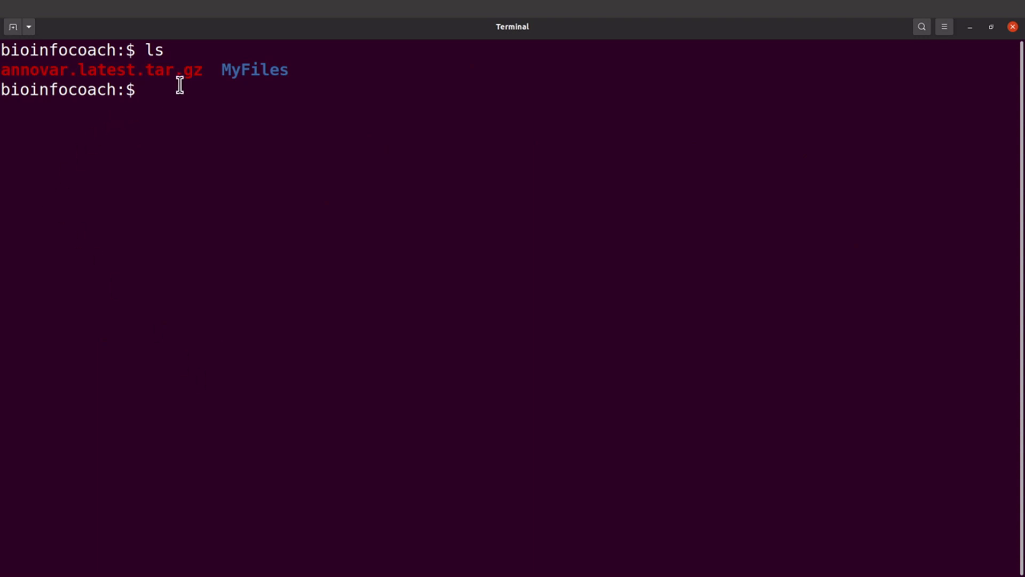
{"action": "left_click_drag", "start_coordinate": [206, 69], "coordinate": [18, 67]}
{"action": "left_click", "coordinate": [19, 66]}
{"action": "type", "text": "tar xv"}
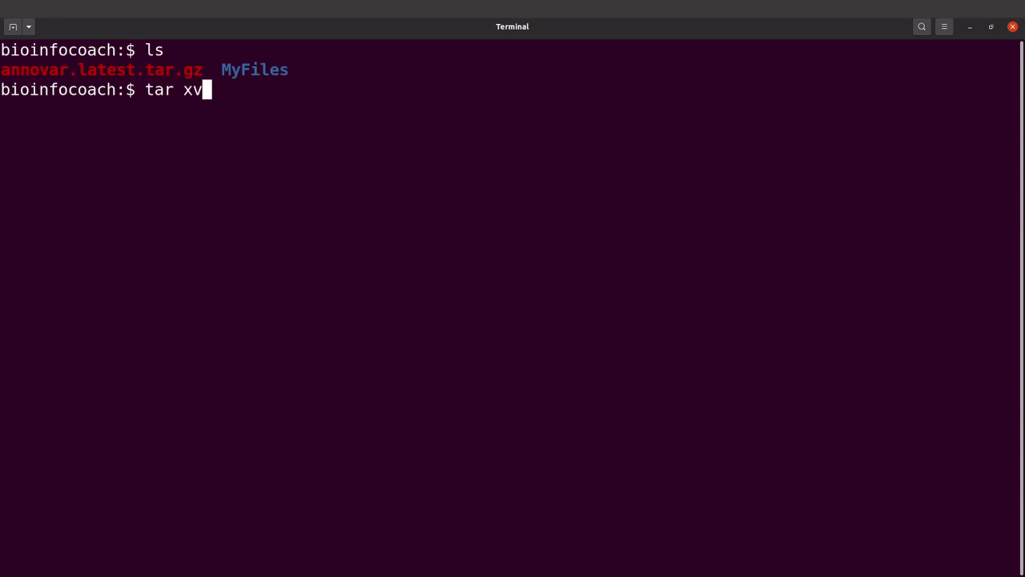
{"action": "type", "text": "fz ann"}
{"action": "key", "text": "Tab"}
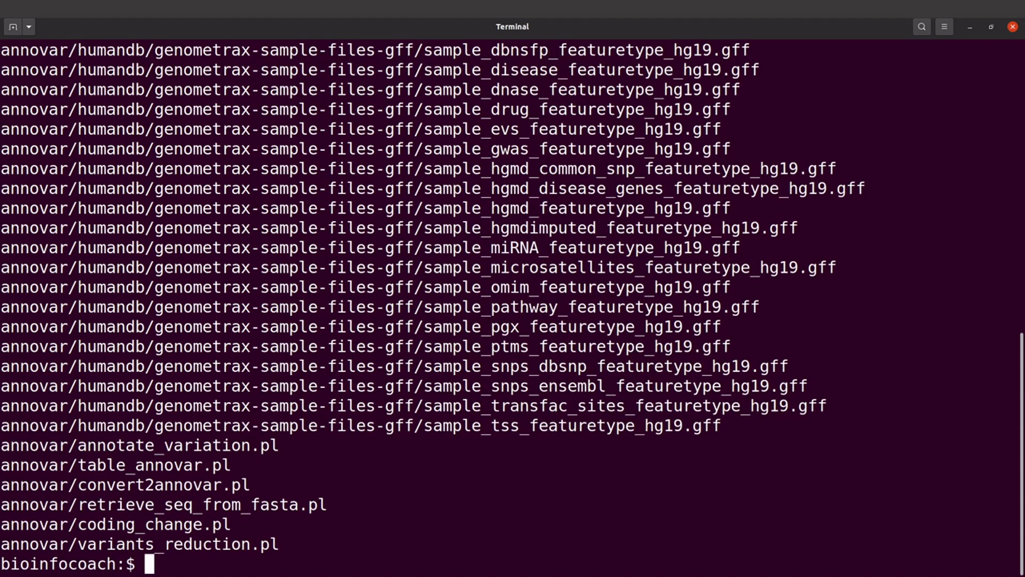
Clear the extraction output and list the home directory to check for the extracted annovar folder
{"action": "type", "text": "clear"}
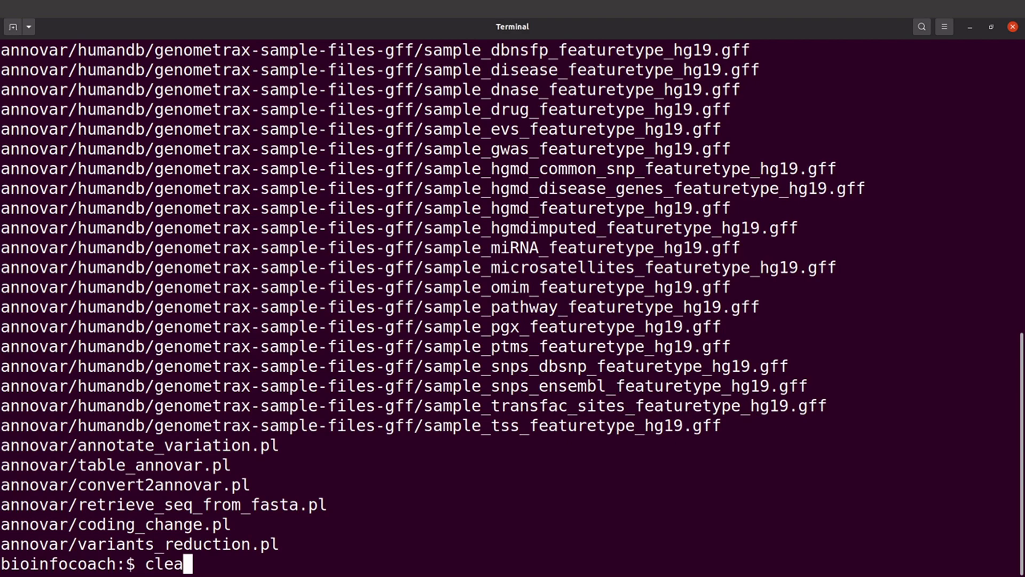
{"action": "key", "text": "Return"}
{"action": "type", "text": "ls"}
{"action": "key", "text": "Return"}
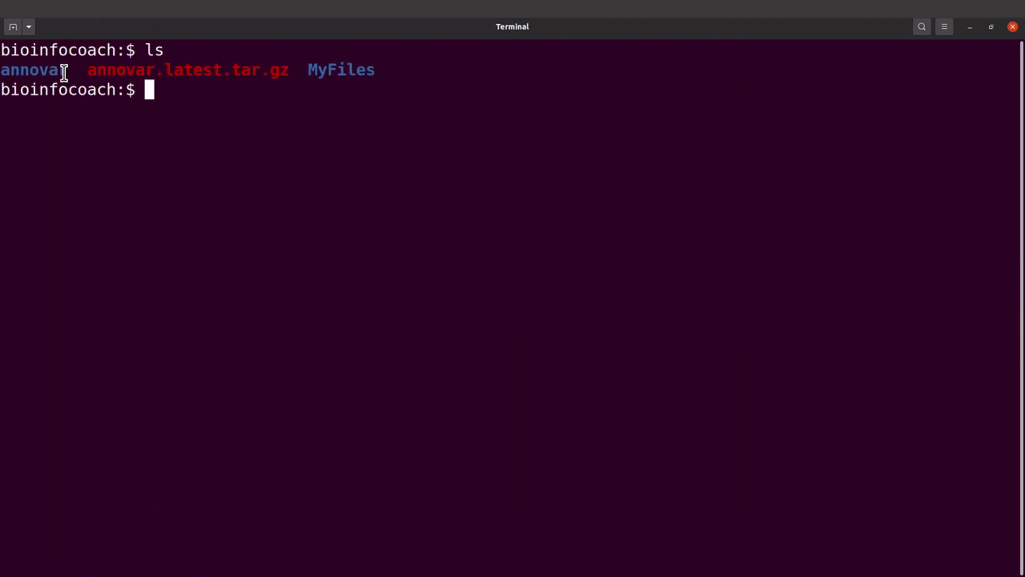
{"action": "left_click_drag", "start_coordinate": [62, 72], "coordinate": [18, 73]}
{"action": "left_click", "coordinate": [17, 74]}
List the contents of the annovar folder and highlight table_annovar.pl and the humandb folder
{"action": "type", "text": "ls annovar"}
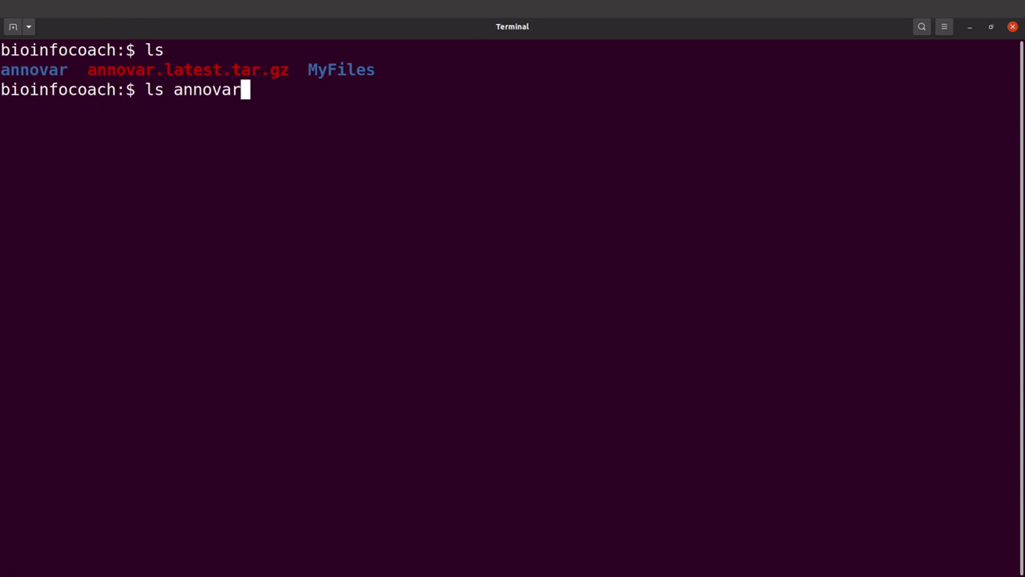
{"action": "key", "text": "Return"}
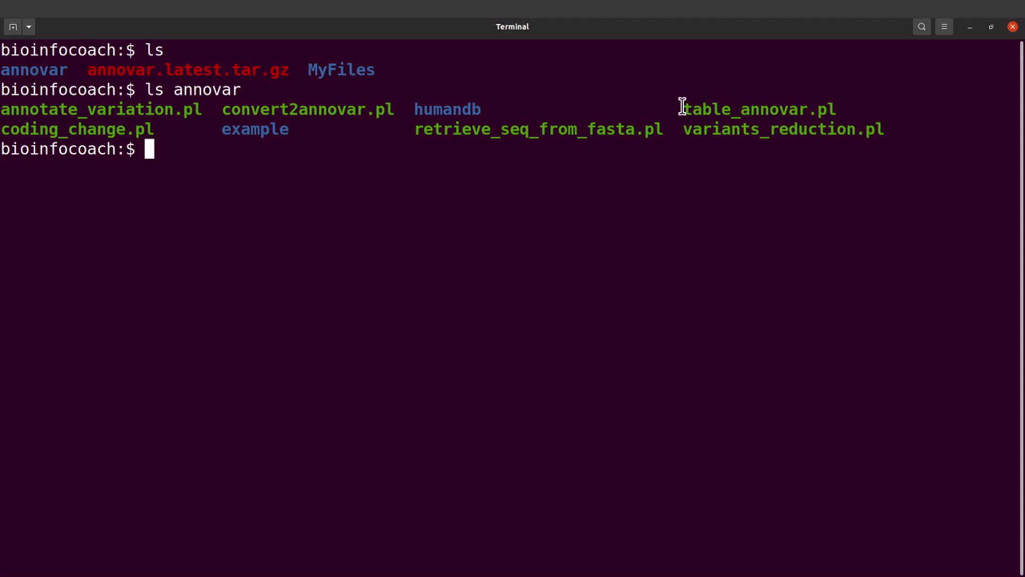
{"action": "left_click_drag", "start_coordinate": [681, 107], "coordinate": [844, 99]}
{"action": "left_click", "coordinate": [842, 103]}
{"action": "left_click_drag", "start_coordinate": [414, 109], "coordinate": [488, 109]}
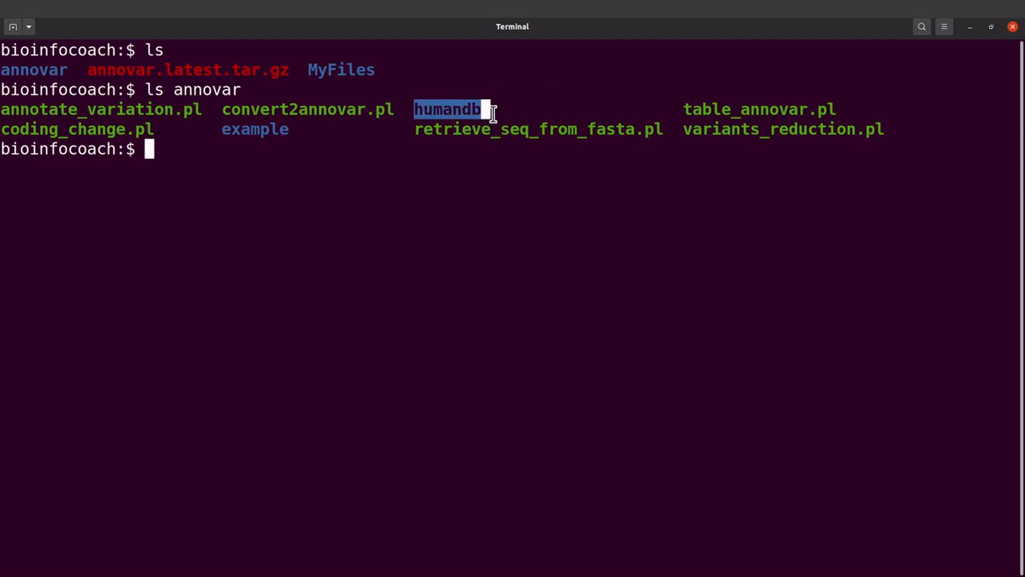
{"action": "left_click", "coordinate": [491, 113]}
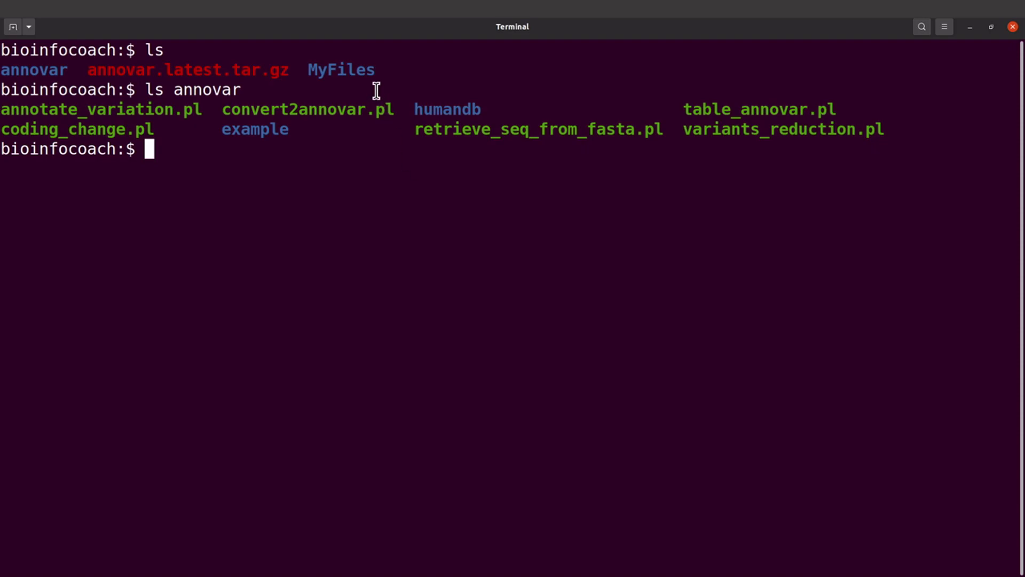
List the contents of the annovar/humandb folder
{"action": "left_click_drag", "start_coordinate": [411, 107], "coordinate": [484, 107]}
{"action": "left_click", "coordinate": [485, 104]}
{"action": "type", "text": "ls ann"}
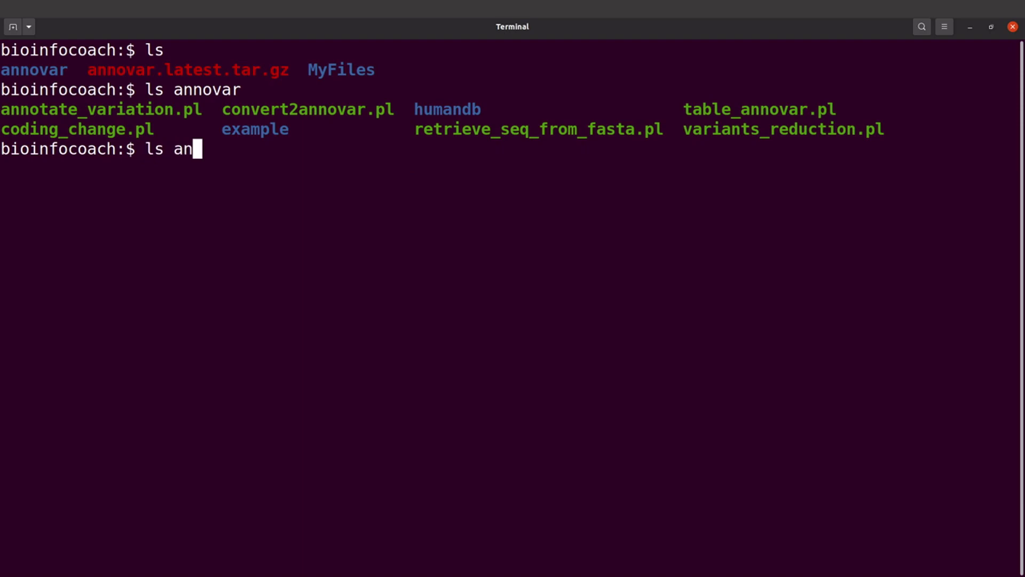
{"action": "key", "text": "Tab"}
{"action": "type", "text": "/h"}
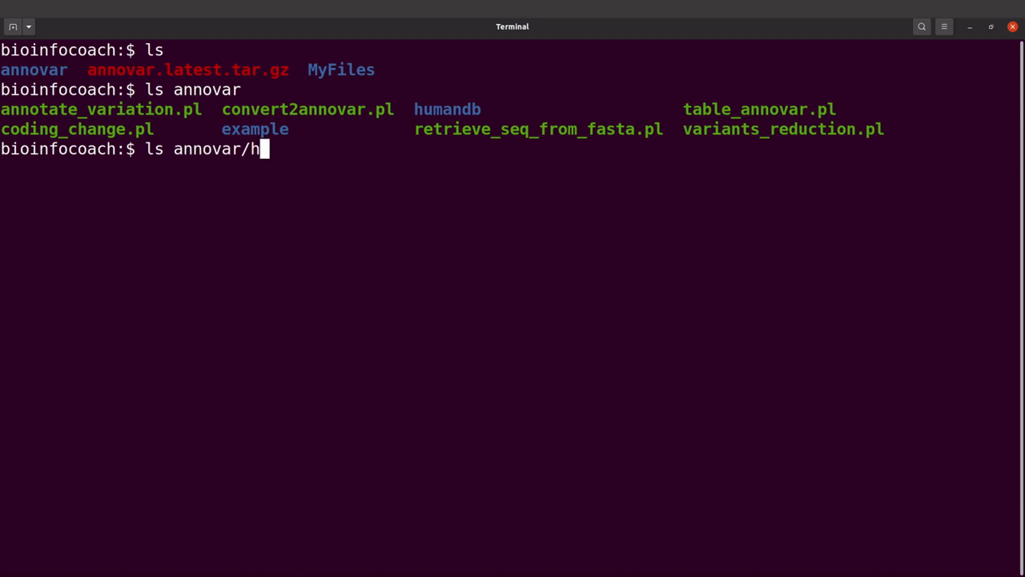
{"action": "key", "text": "Tab"}
{"action": "key", "text": "Return"}
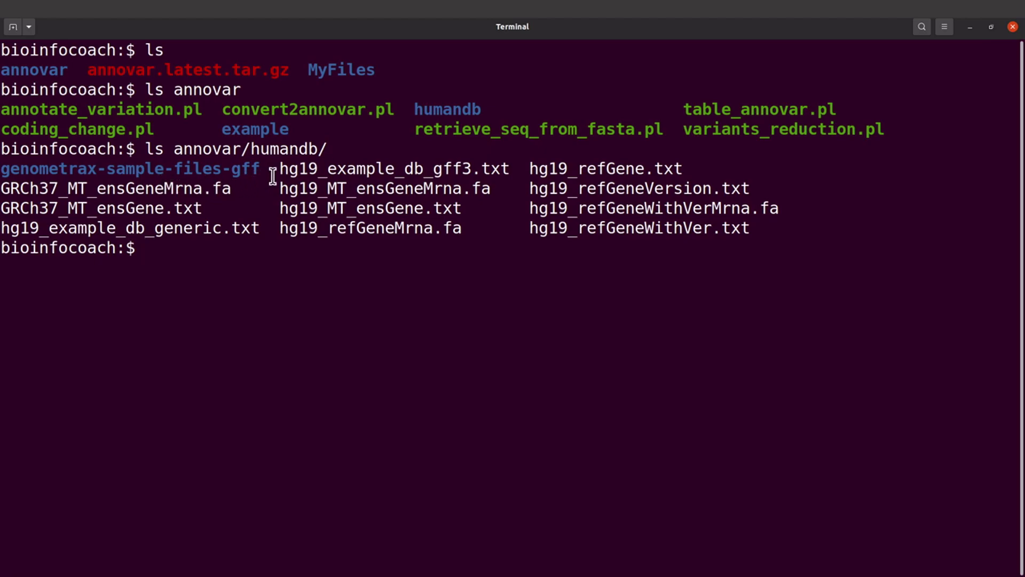
Highlight the hg19 database files in the humandb listing and the table_annovar.pl script
{"action": "left_click_drag", "start_coordinate": [279, 169], "coordinate": [774, 231]}
{"action": "left_click", "coordinate": [774, 231]}
{"action": "left_click_drag", "start_coordinate": [684, 109], "coordinate": [853, 110]}
{"action": "left_click", "coordinate": [854, 109]}
{"action": "left_click_drag", "start_coordinate": [282, 169], "coordinate": [712, 208]}
{"action": "left_click", "coordinate": [795, 235]}
Highlight the example folder in the annovar listing and list the contents of annovar/example
{"action": "left_click_drag", "start_coordinate": [219, 130], "coordinate": [295, 130]}
{"action": "left_click", "coordinate": [295, 130]}
{"action": "type", "text": "ls annovar"}
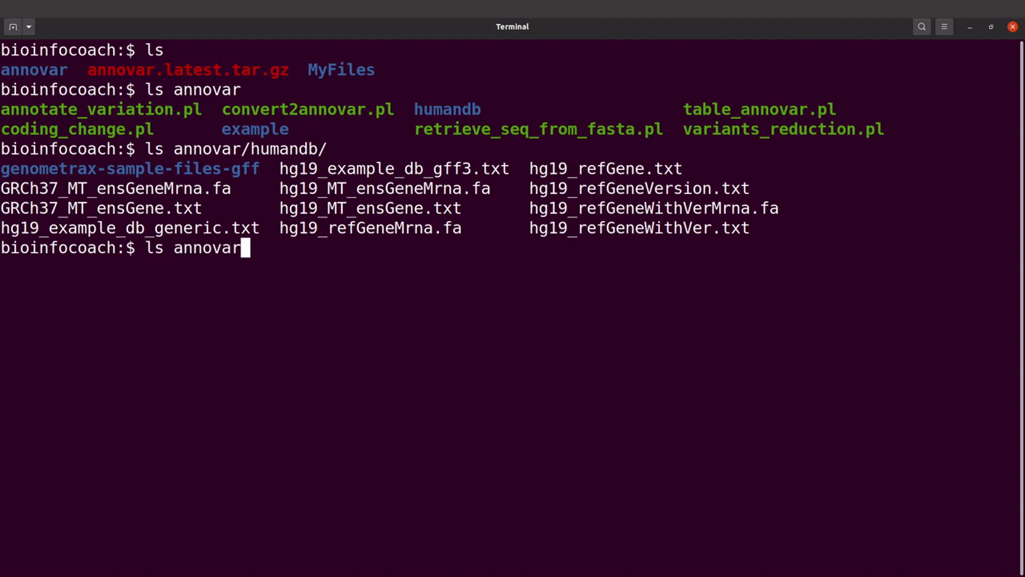
{"action": "type", "text": "/ex"}
{"action": "key", "text": "Tab"}
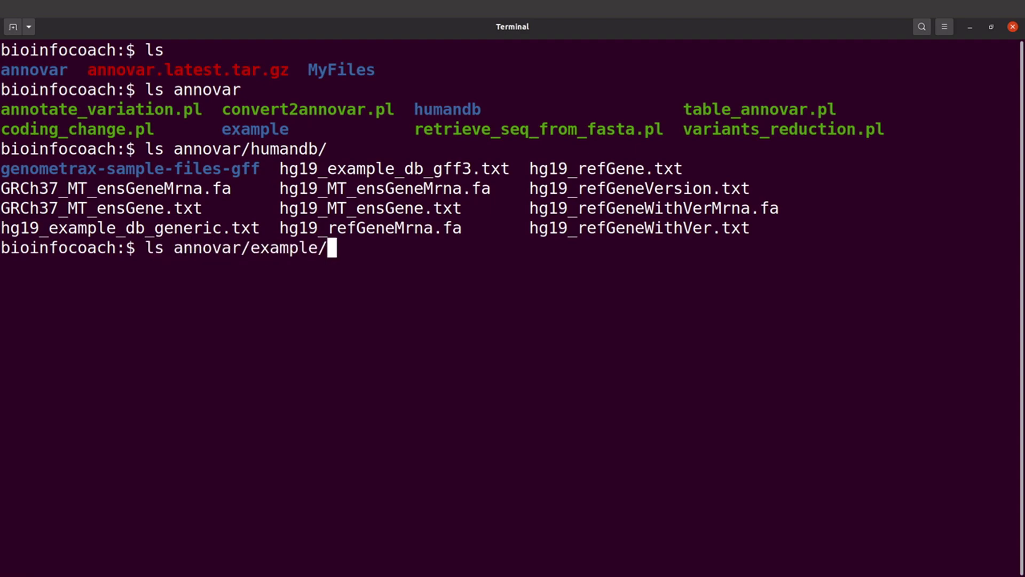
{"action": "key", "text": "Return"}
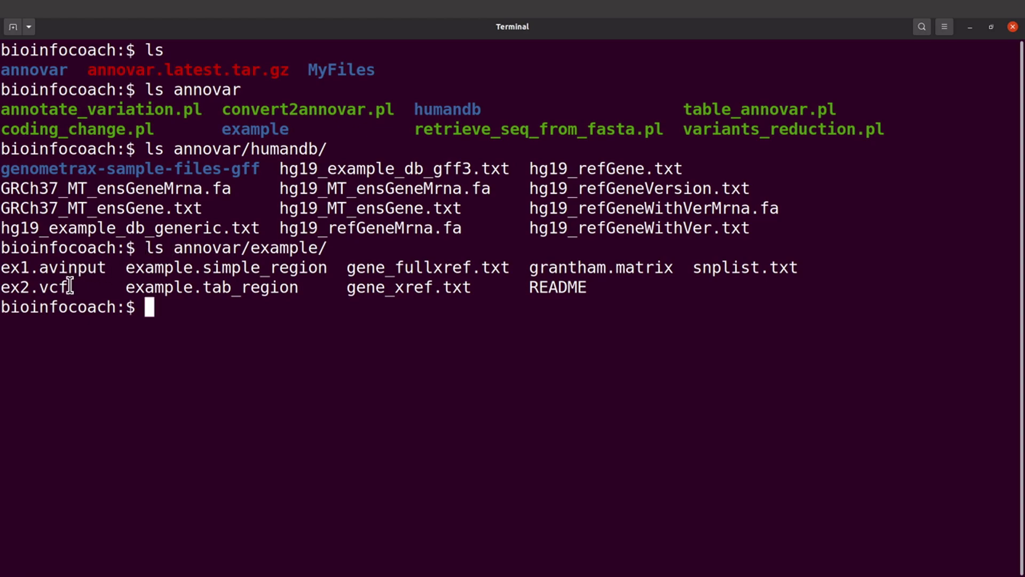
Highlight the example input files ex2.vcf and ex1.avinput in the annovar/example listing
{"action": "left_click_drag", "start_coordinate": [69, 287], "coordinate": [4, 289]}
{"action": "left_click", "coordinate": [4, 289]}
{"action": "left_click_drag", "start_coordinate": [107, 269], "coordinate": [5, 288]}
{"action": "left_click", "coordinate": [11, 273]}
{"action": "left_click", "coordinate": [10, 288]}
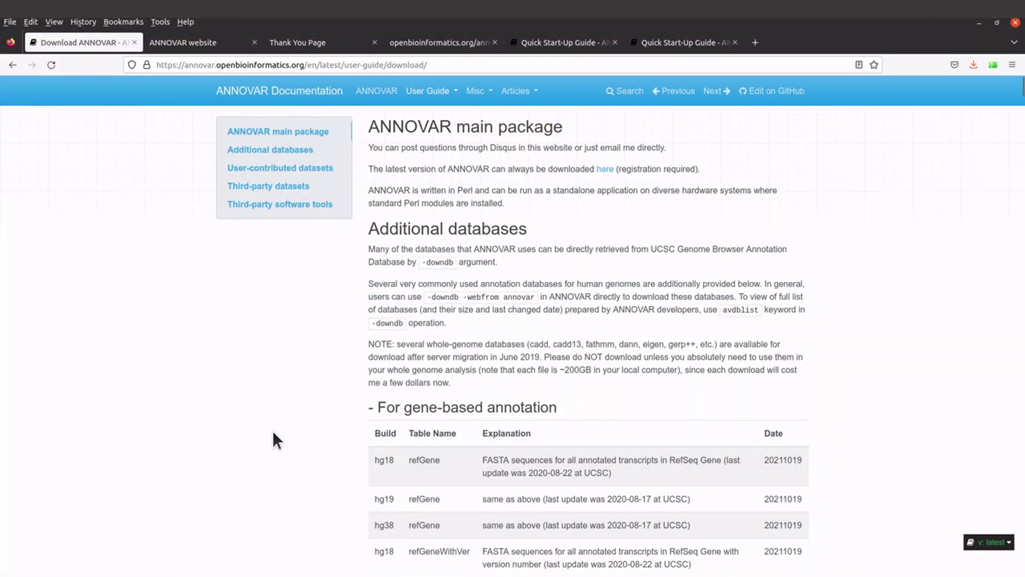
Switch to the ANNOVAR documentation in Firefox and look through the gene-based, region-based and filter-based annotation guides offered in the User Guide
{"action": "left_click", "coordinate": [458, 90]}
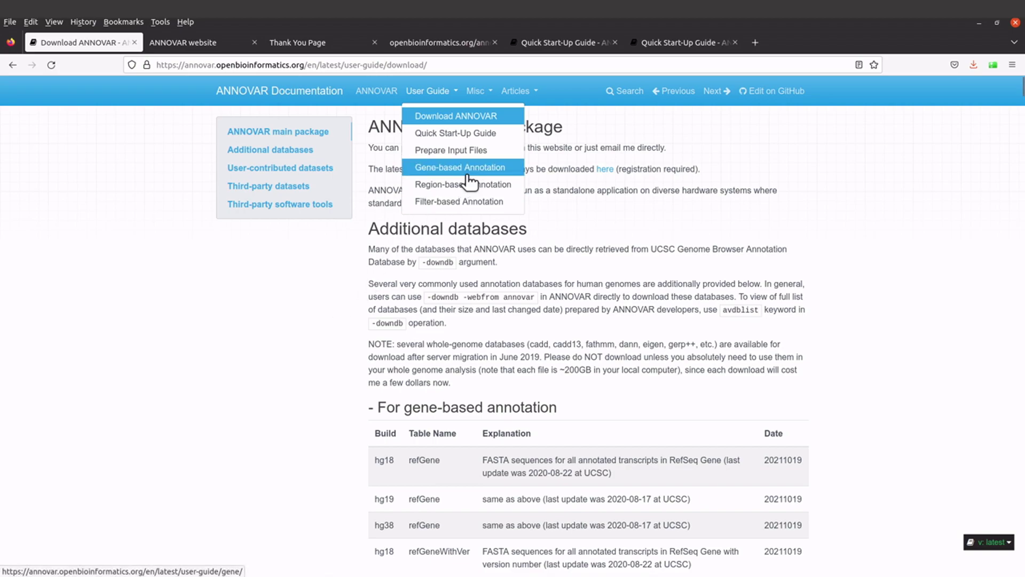
{"action": "left_click", "coordinate": [306, 285]}
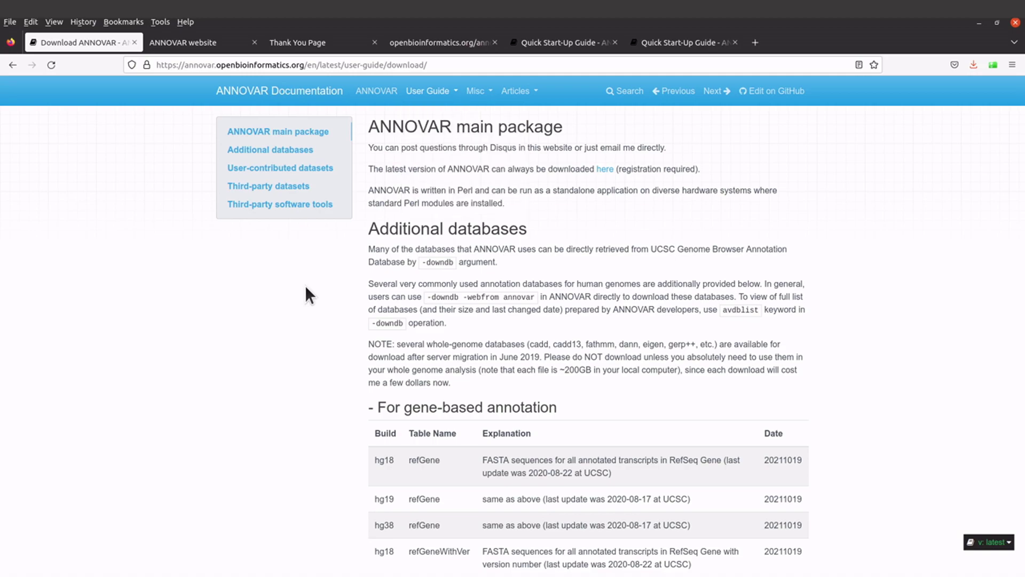
{"action": "left_click", "coordinate": [457, 92]}
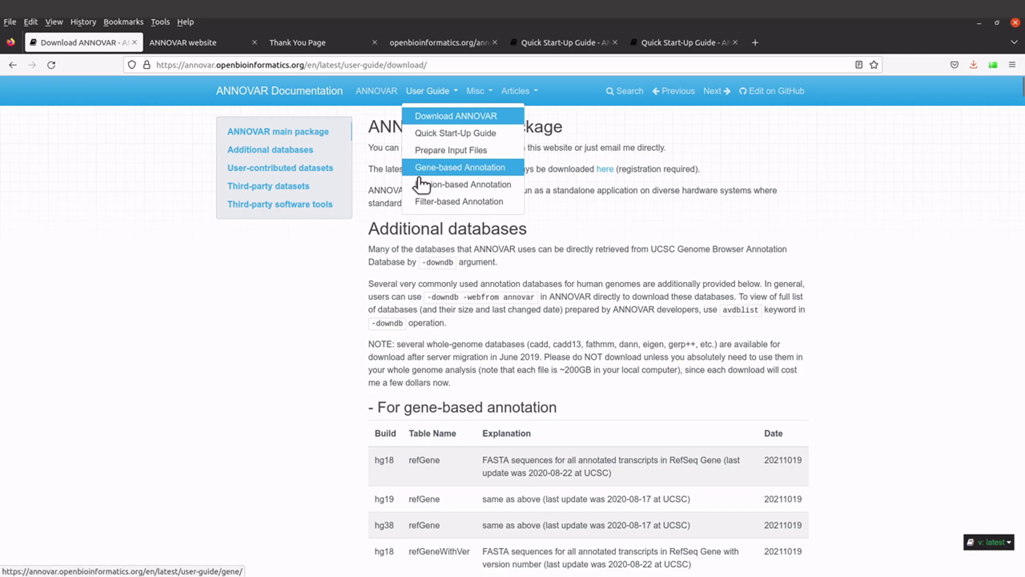
{"action": "left_click", "coordinate": [294, 320]}
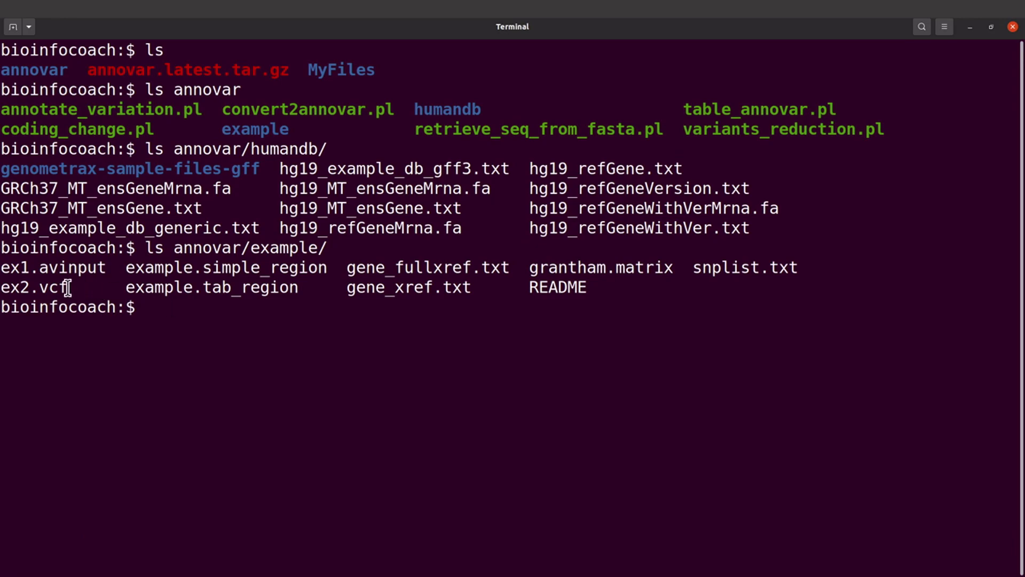
Switch back to the terminal and copy annovar/example/ex2.vcf into the current directory
{"action": "left_click_drag", "start_coordinate": [70, 290], "coordinate": [14, 291]}
{"action": "left_click", "coordinate": [14, 291]}
{"action": "type", "text": "cp anno"}
{"action": "key", "text": "Tab"}
{"action": "type", "text": "/ex"}
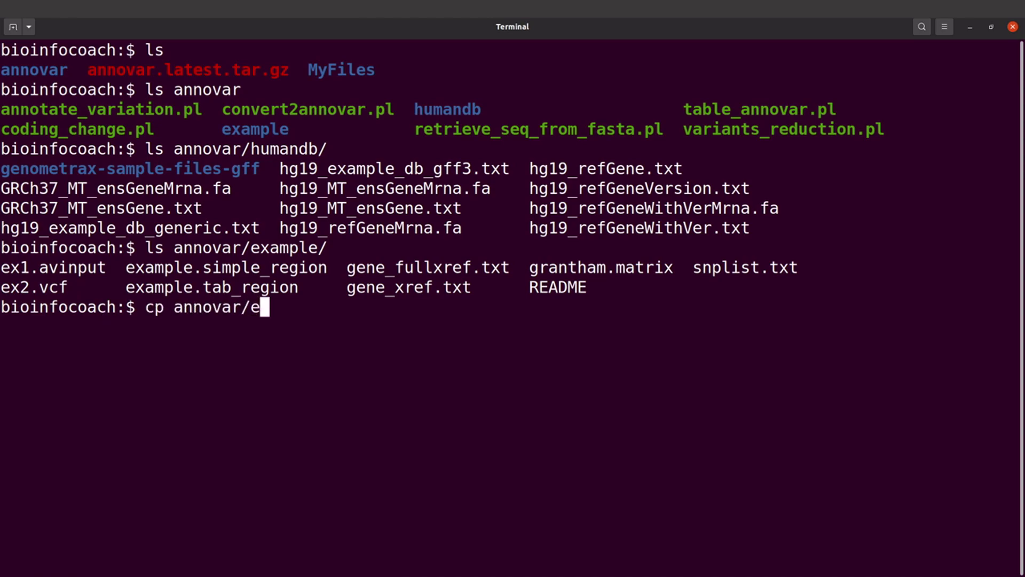
{"action": "key", "text": "Tab"}
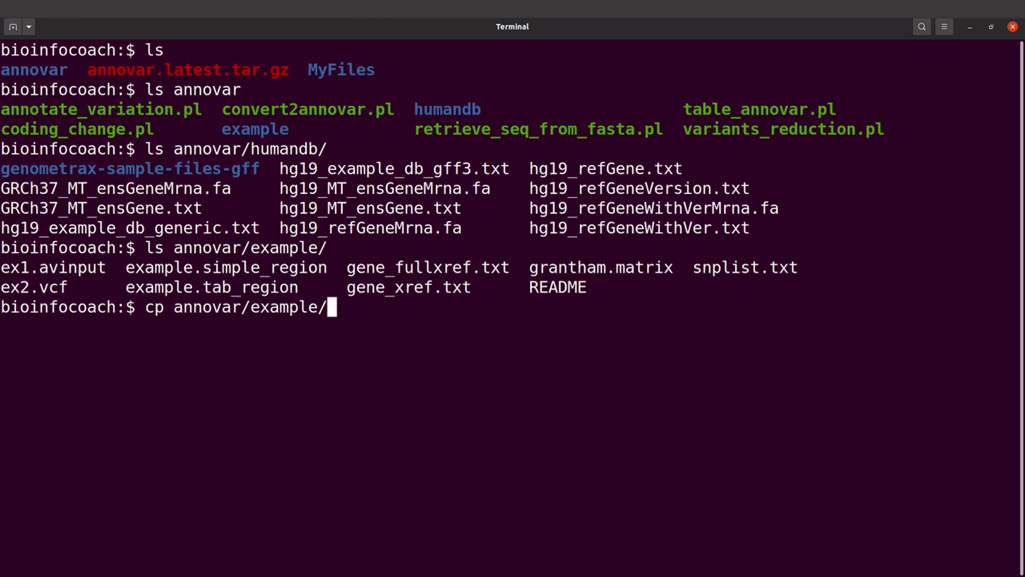
{"action": "type", "text": "ex2.vc"}
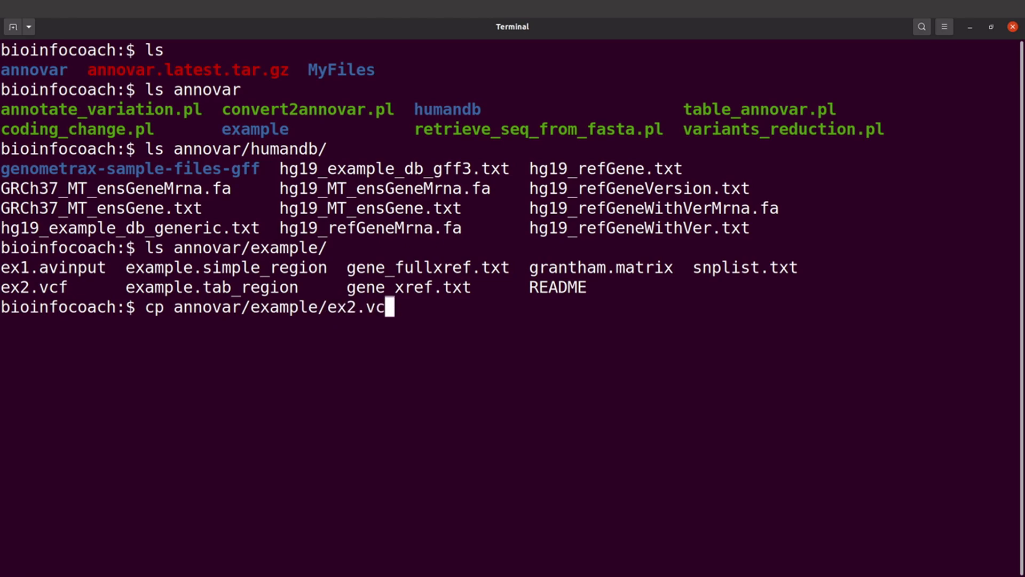
{"action": "type", "text": "f ./"}
{"action": "key", "text": "Return"}
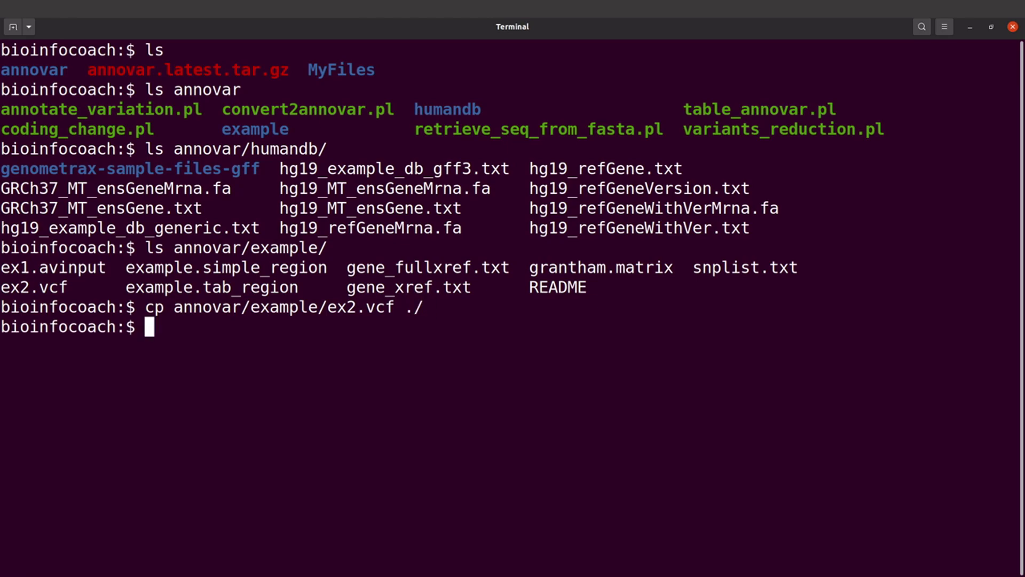
List the current directory and highlight the copied ex2.vcf file
{"action": "type", "text": "ls"}
{"action": "key", "text": "Return"}
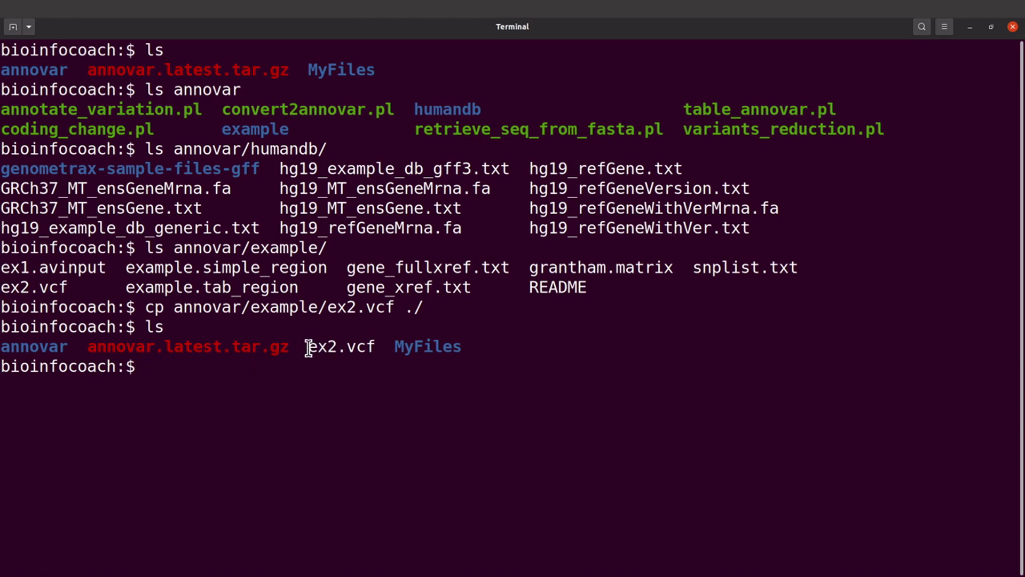
{"action": "left_click_drag", "start_coordinate": [309, 348], "coordinate": [377, 348]}
{"action": "left_click", "coordinate": [376, 347]}
Clear the terminal, list the current directory again and highlight ex2.vcf
{"action": "type", "text": "clear"}
{"action": "key", "text": "Return"}
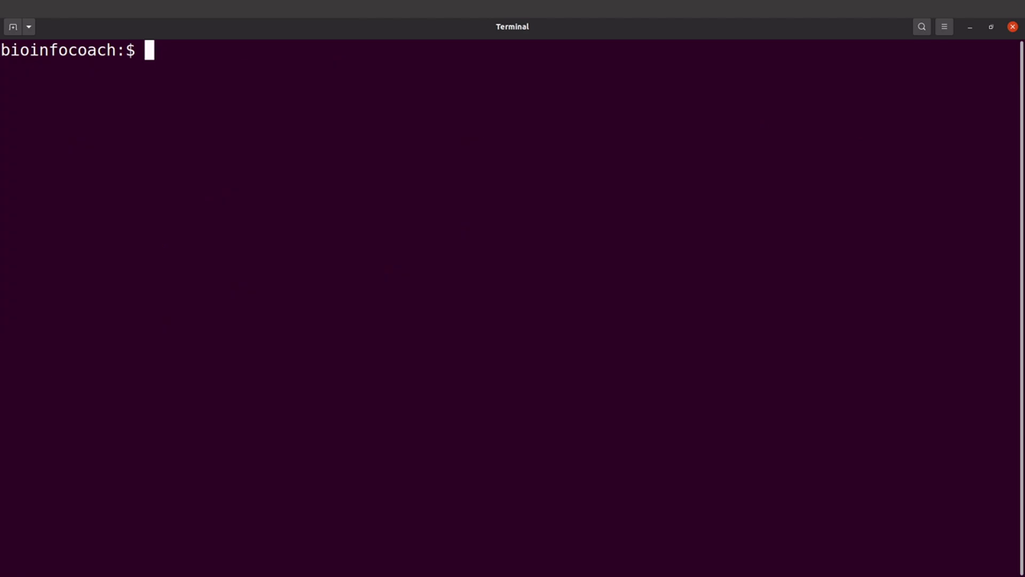
{"action": "type", "text": "ls"}
{"action": "key", "text": "Return"}
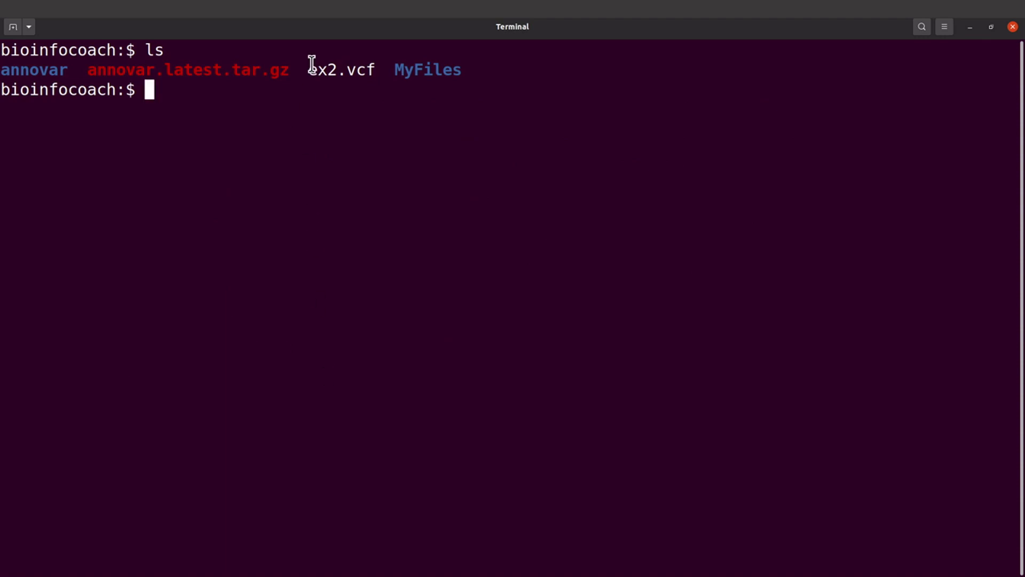
{"action": "left_click_drag", "start_coordinate": [309, 69], "coordinate": [375, 70]}
{"action": "left_click", "coordinate": [374, 70]}
List the contents of annovar/humandb and highlight its hg19 database files and the ex2.vcf input file
{"action": "type", "text": "ls annovar"}
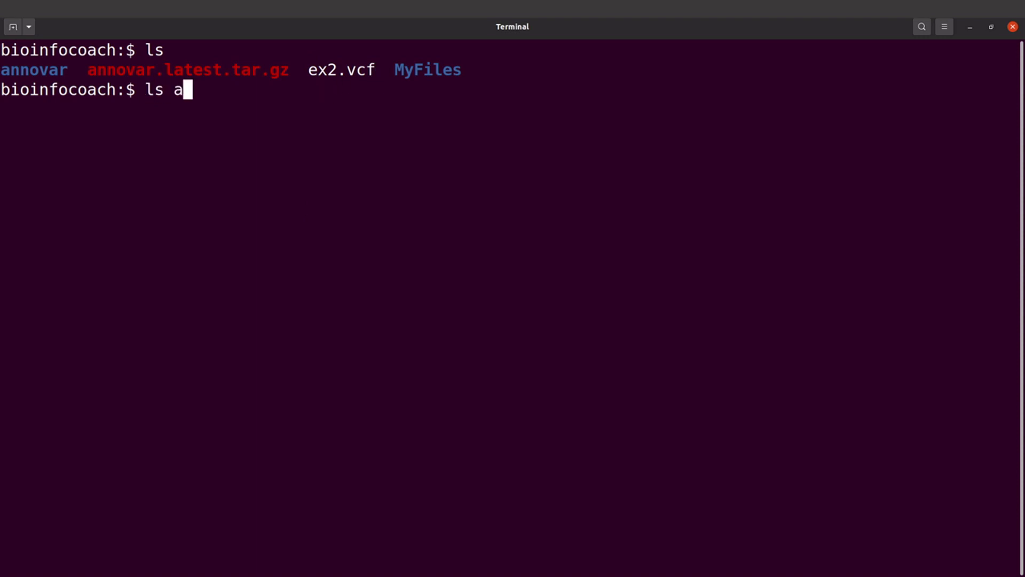
{"action": "type", "text": "hu"}
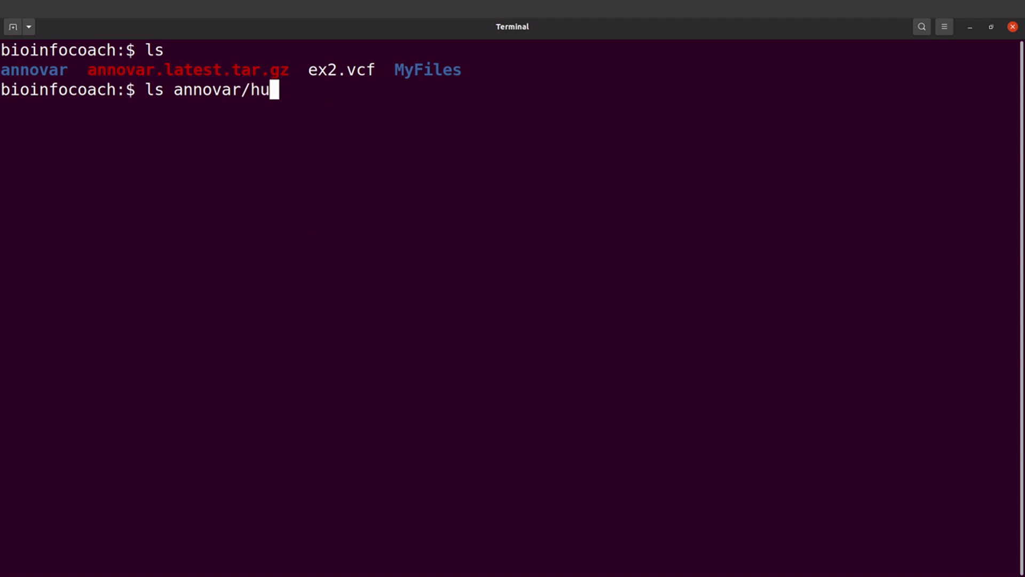
{"action": "key", "text": "Tab"}
{"action": "key", "text": "Return"}
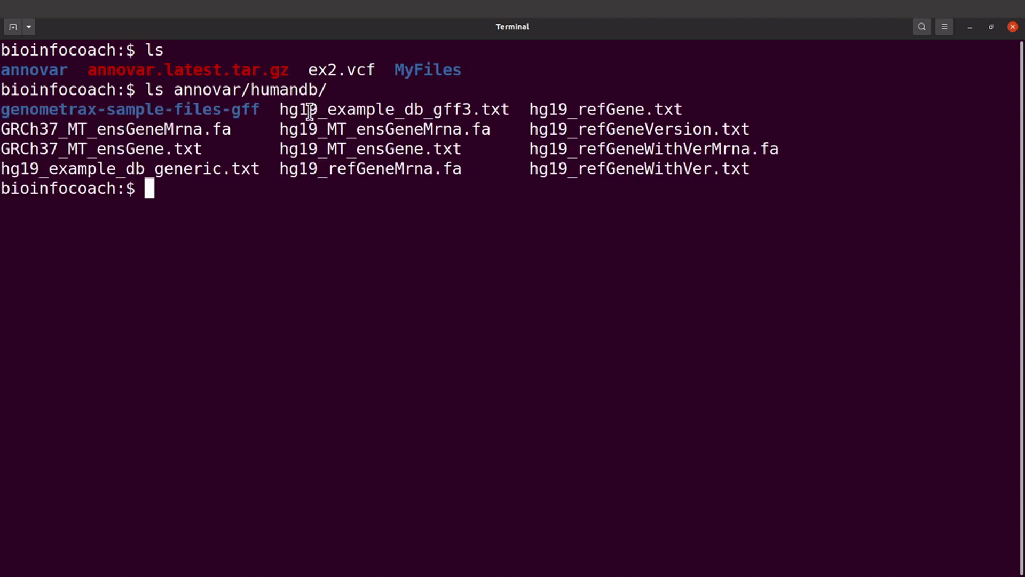
{"action": "left_click_drag", "start_coordinate": [269, 89], "coordinate": [642, 199]}
{"action": "left_click", "coordinate": [633, 191]}
{"action": "left_click_drag", "start_coordinate": [379, 70], "coordinate": [314, 70]}
{"action": "left_click", "coordinate": [313, 69]}
Create a new directory named output in the current directory
{"action": "type", "text": "mkdir "}
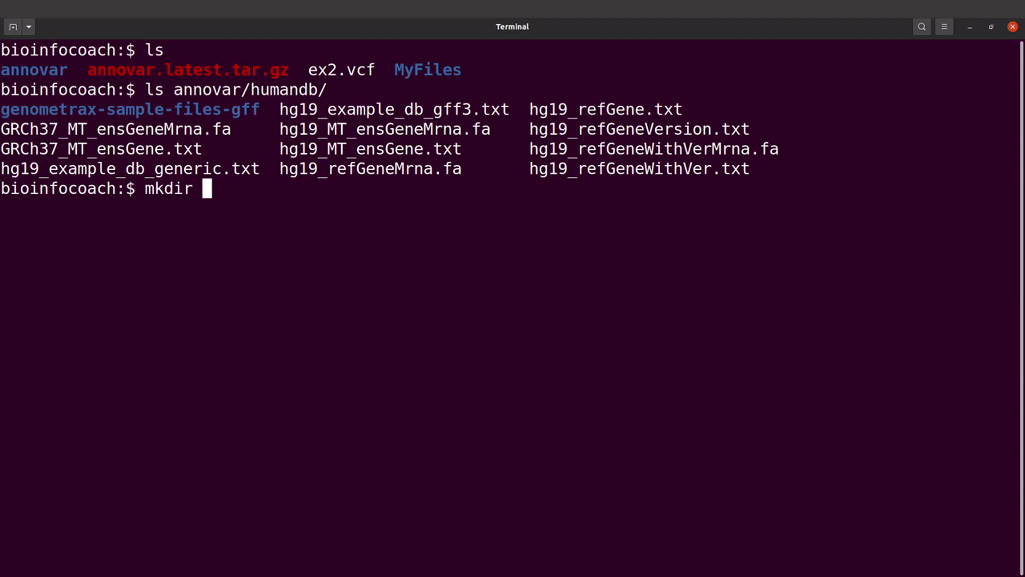
{"action": "type", "text": "outp"}
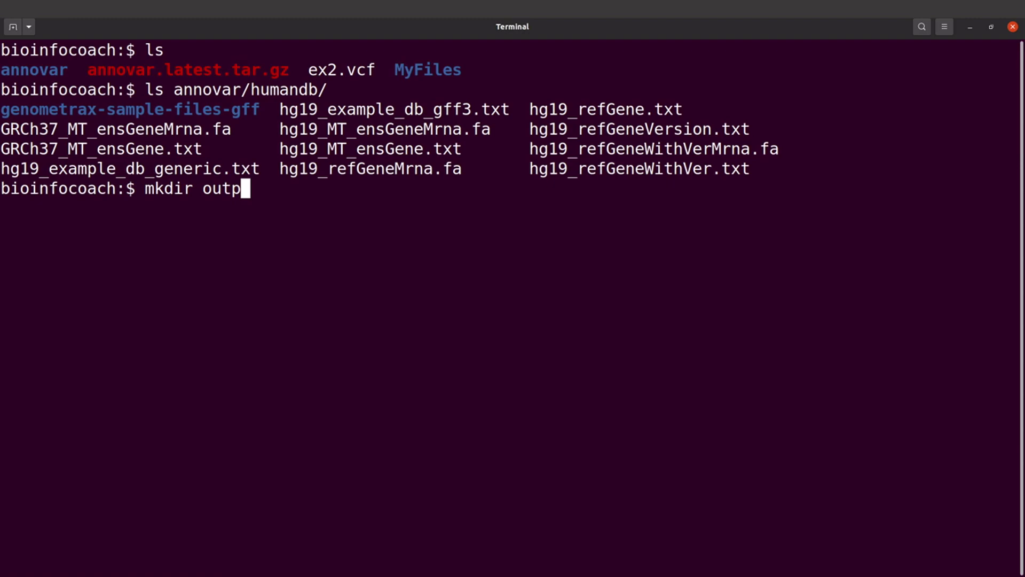
{"action": "type", "text": "ut"}
{"action": "key", "text": "Return"}
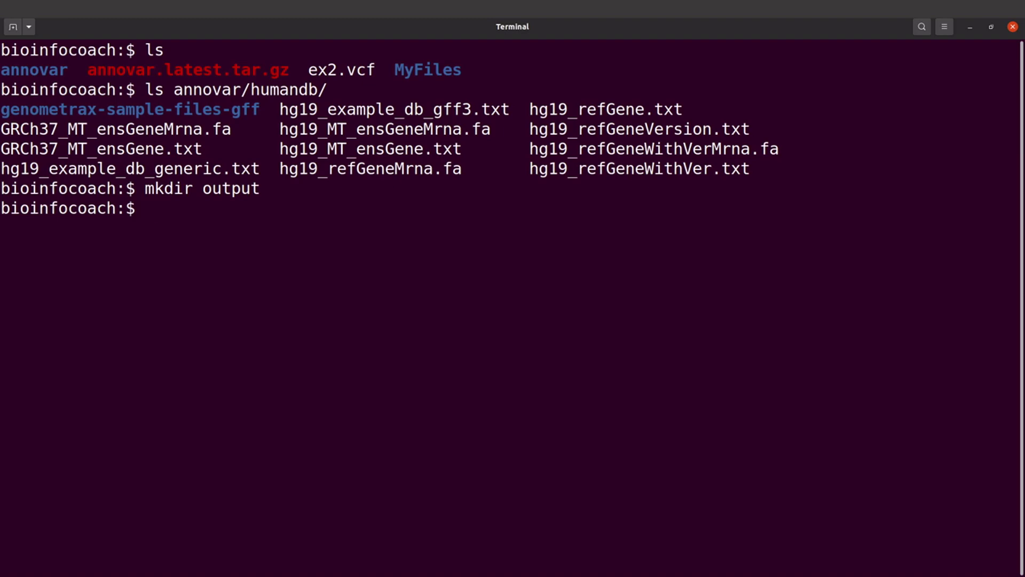
List the contents of the annovar folder and highlight the table_annovar.pl script
{"action": "type", "text": "ls an"}
{"action": "key", "text": "Tab"}
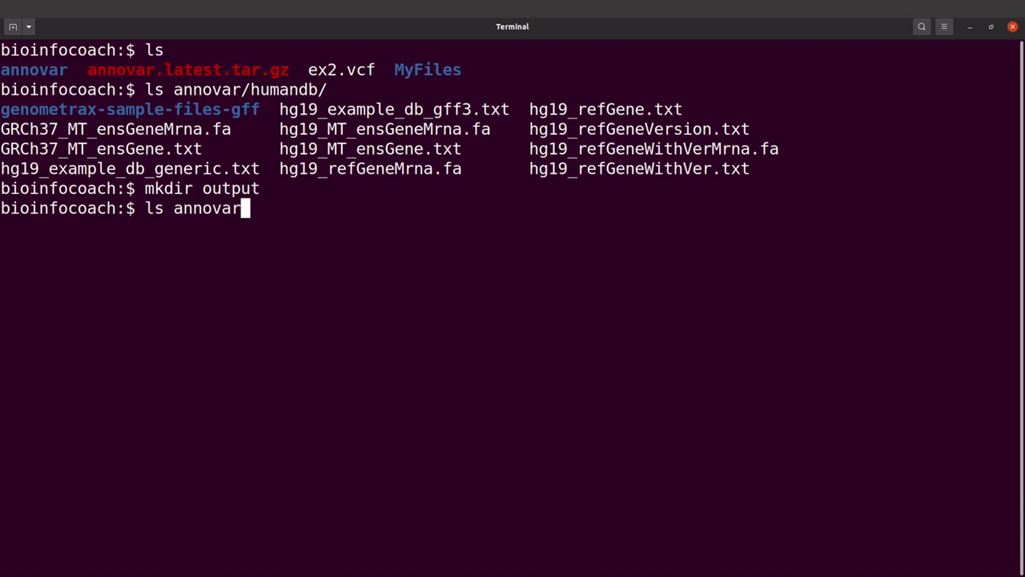
{"action": "key", "text": "Return"}
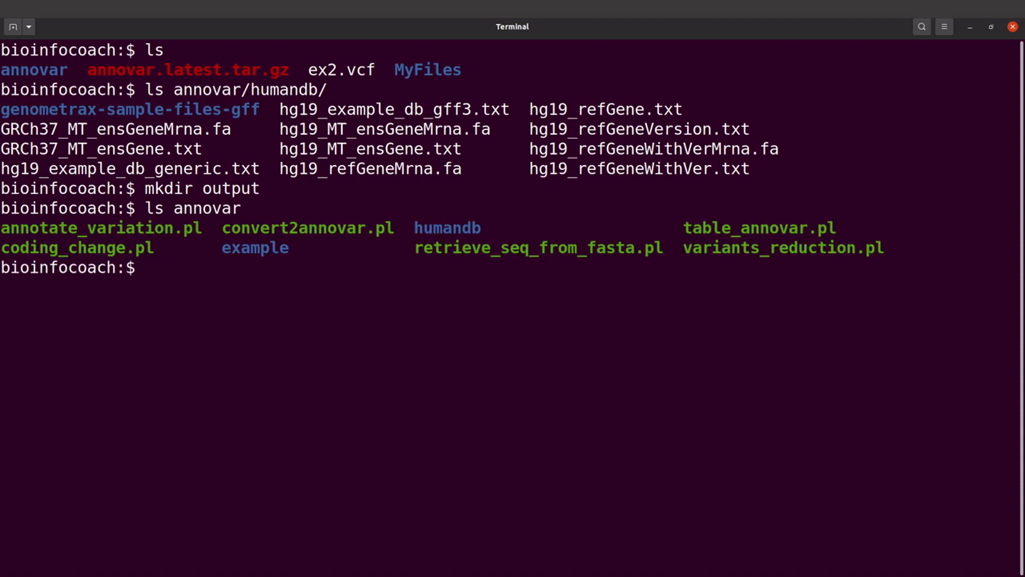
{"action": "left_click_drag", "start_coordinate": [677, 227], "coordinate": [778, 226]}
{"action": "left_click", "coordinate": [620, 284]}
Start composing an annovar/table_annovar.pl command with ex2.vcf as the input and annovar/humandb as the database folder, without running it
{"action": "type", "text": "annovar/ta"}
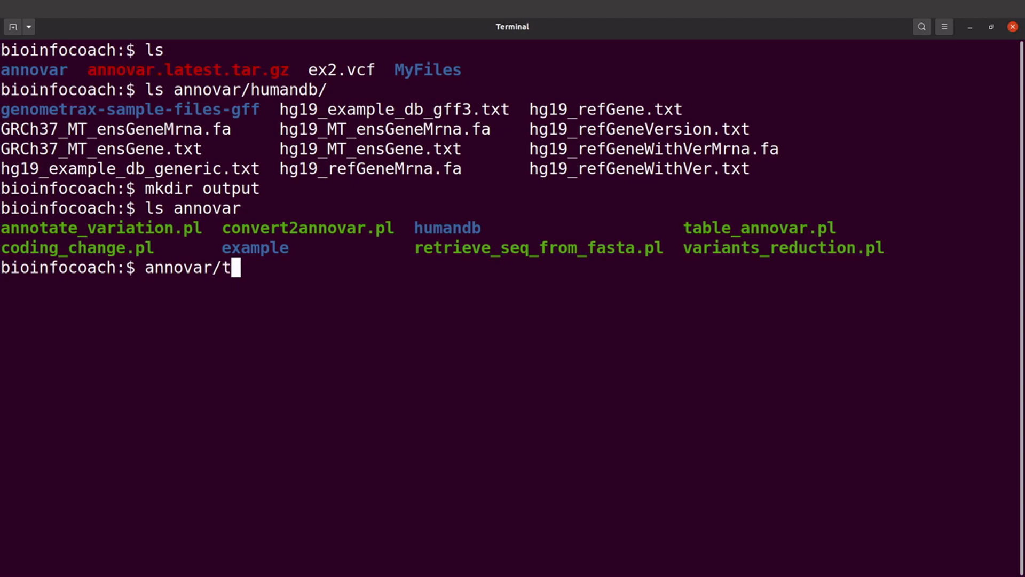
{"action": "key", "text": "Tab"}
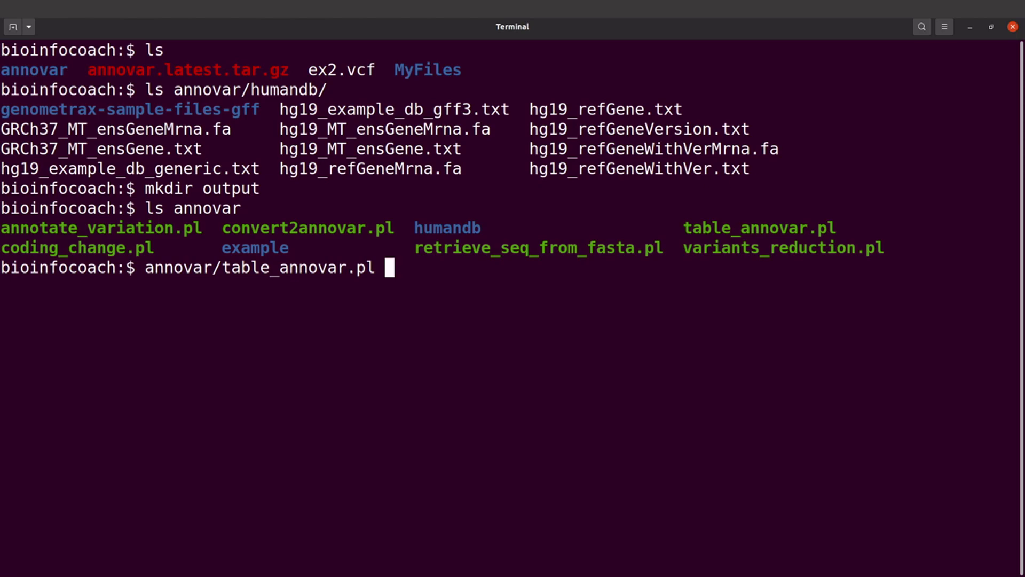
{"action": "type", "text": "ex2.vcf"}
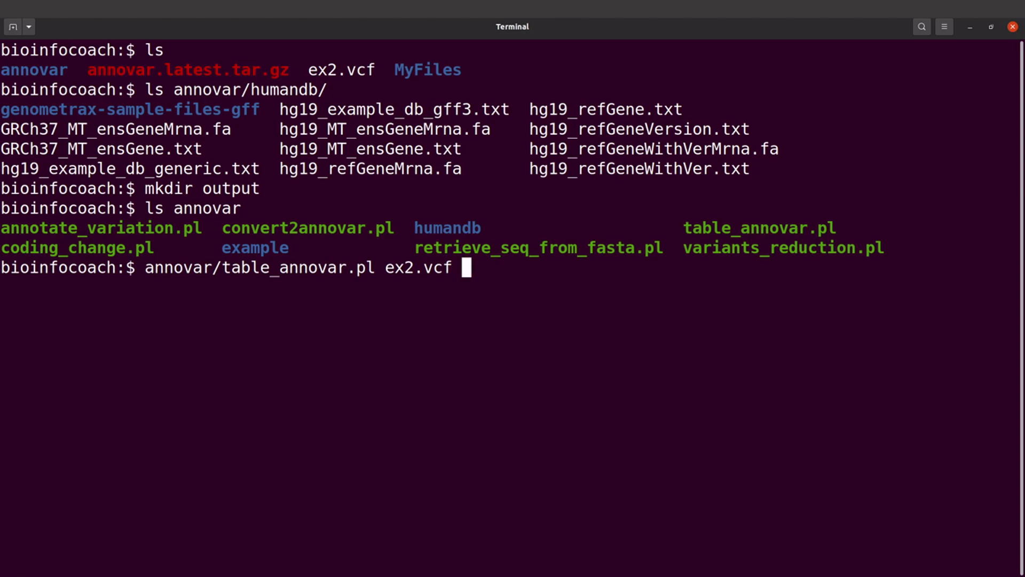
{"action": "type", "text": "annovar/"}
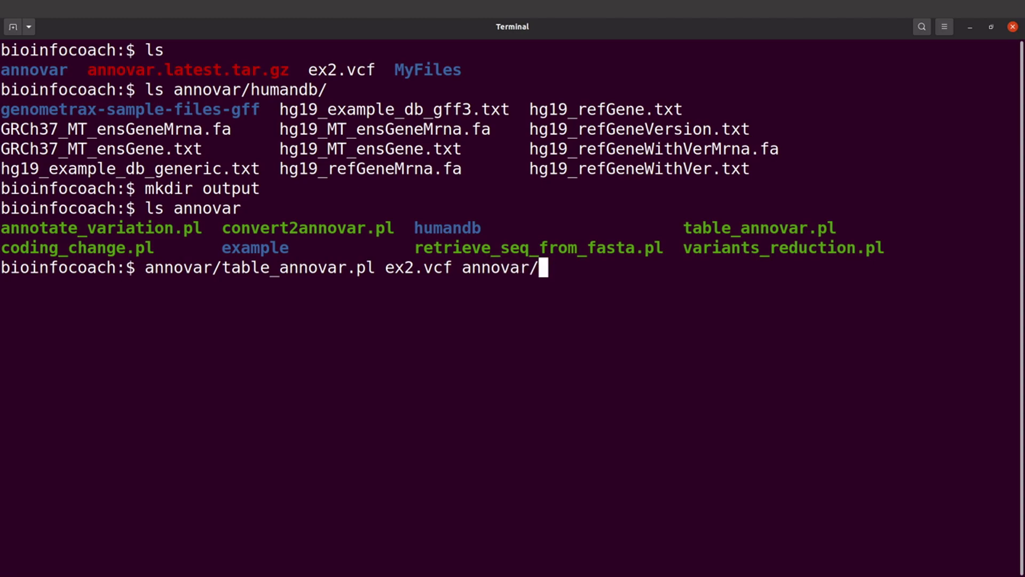
{"action": "type", "text": "humandb"}
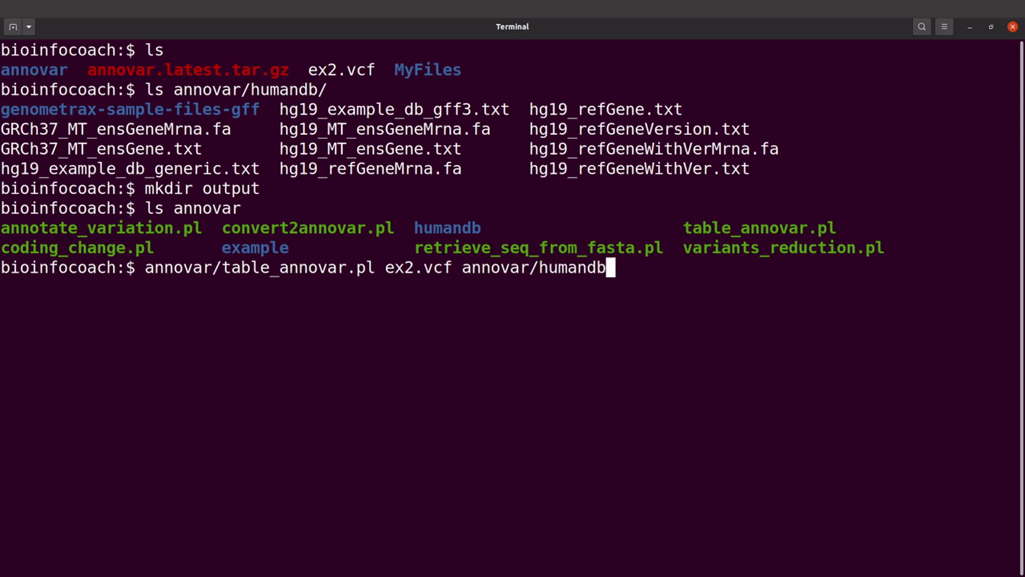
Extend the table_annovar.pl command with -buildver hg19 and the output prefix -out output/myanno
{"action": "type", "text": "/ -buildver"}
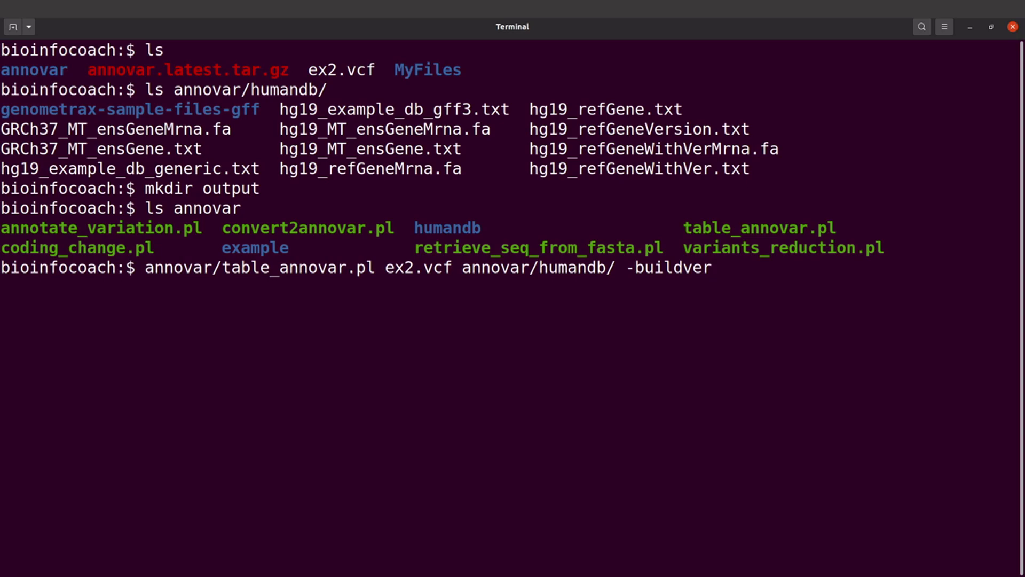
{"action": "type", "text": "hg19 -out"}
{"action": "type", "text": "out"}
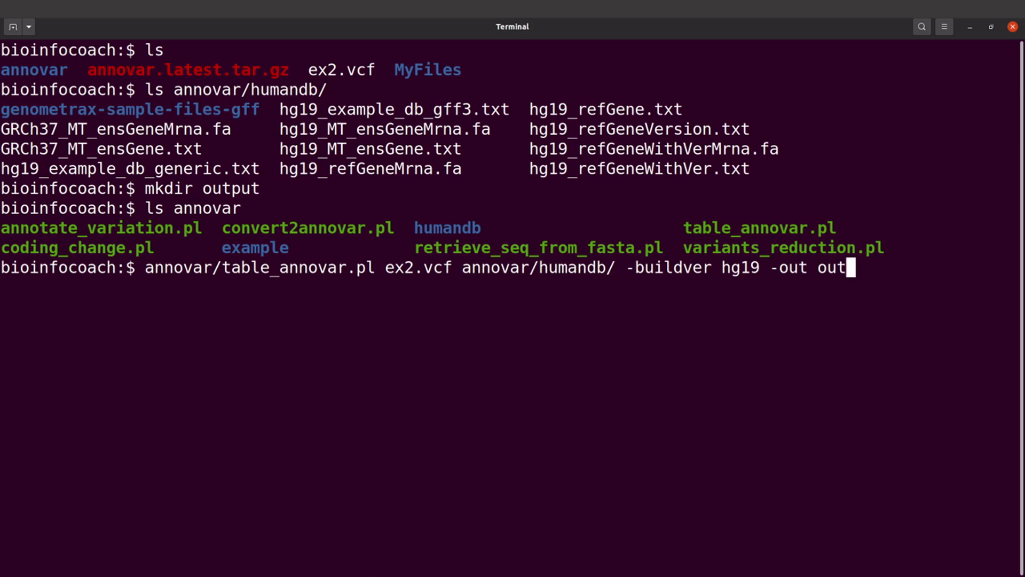
{"action": "type", "text": "put/"}
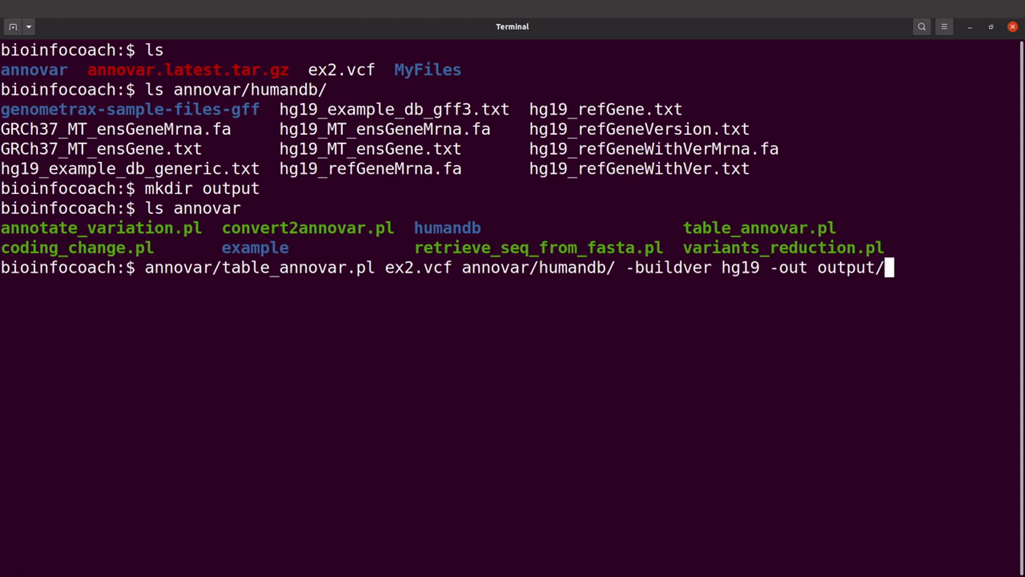
{"action": "type", "text": "myanno"}
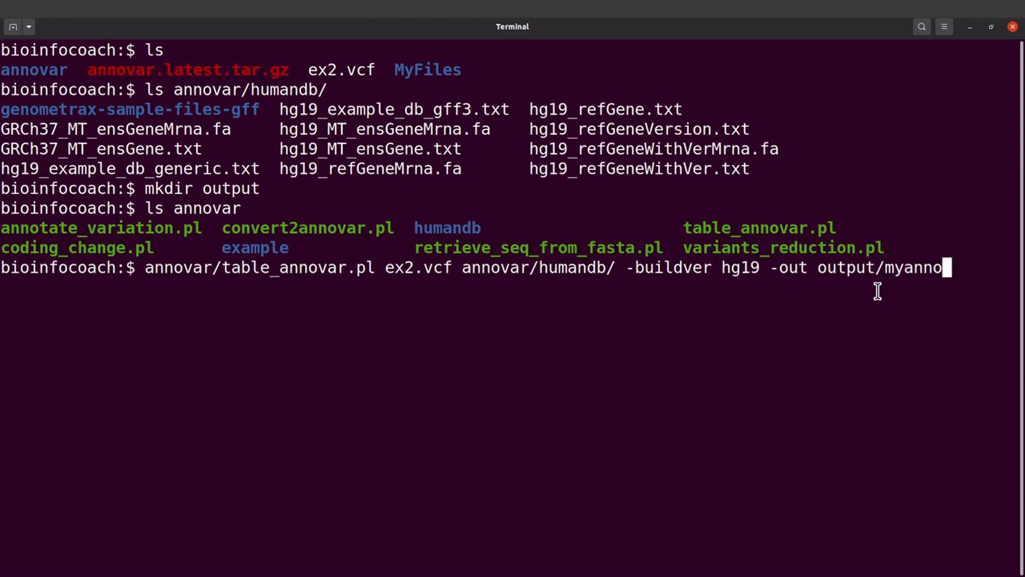
Highlight the output/myanno prefix and extend the unfinished table_annovar.pl command with --thread 4 and -remove
{"action": "left_click_drag", "start_coordinate": [943, 267], "coordinate": [877, 267]}
{"action": "left_click", "coordinate": [878, 267]}
{"action": "left_click_drag", "start_coordinate": [877, 267], "coordinate": [820, 267]}
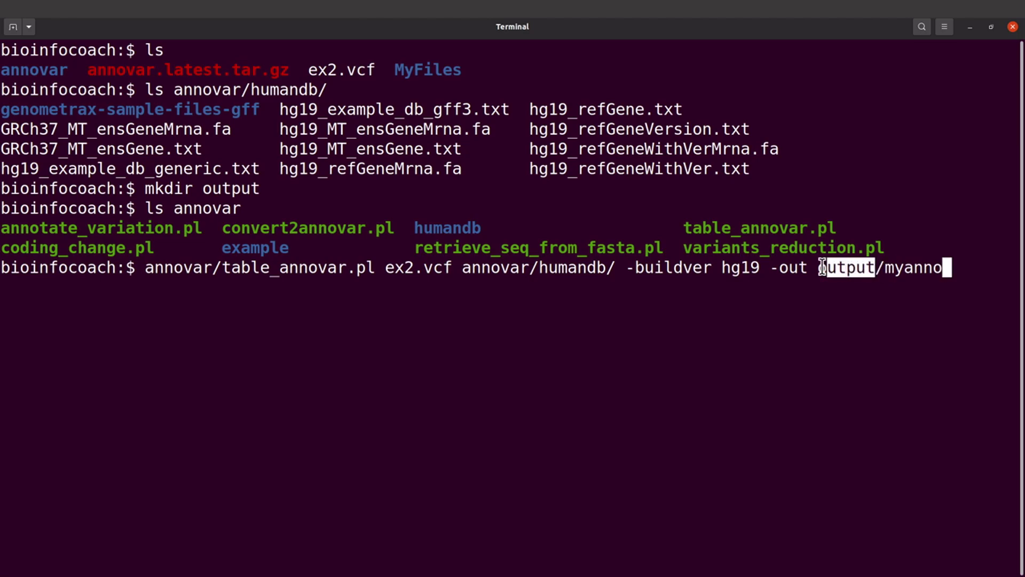
{"action": "left_click", "coordinate": [821, 267]}
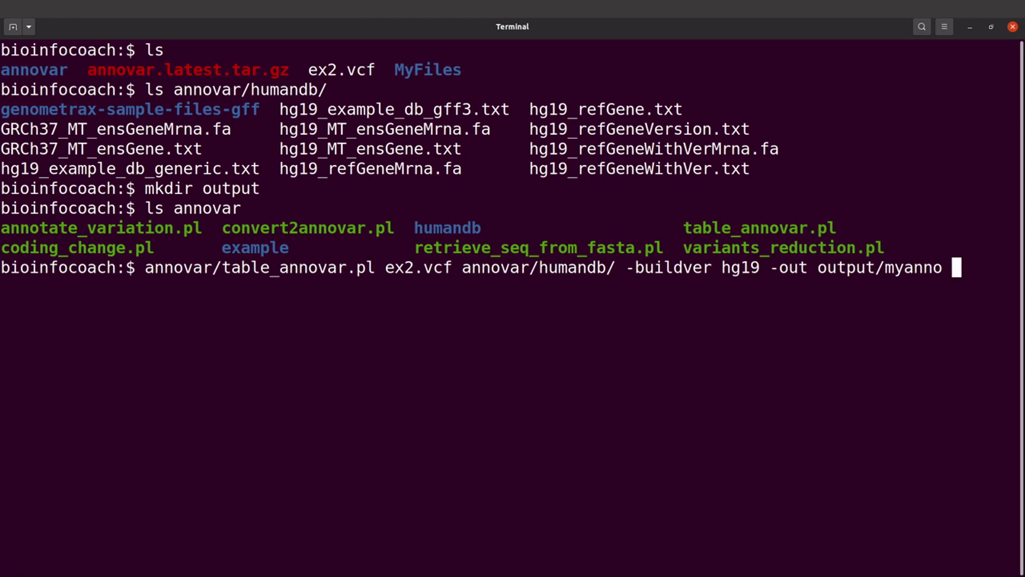
{"action": "type", "text": "--thread 4"}
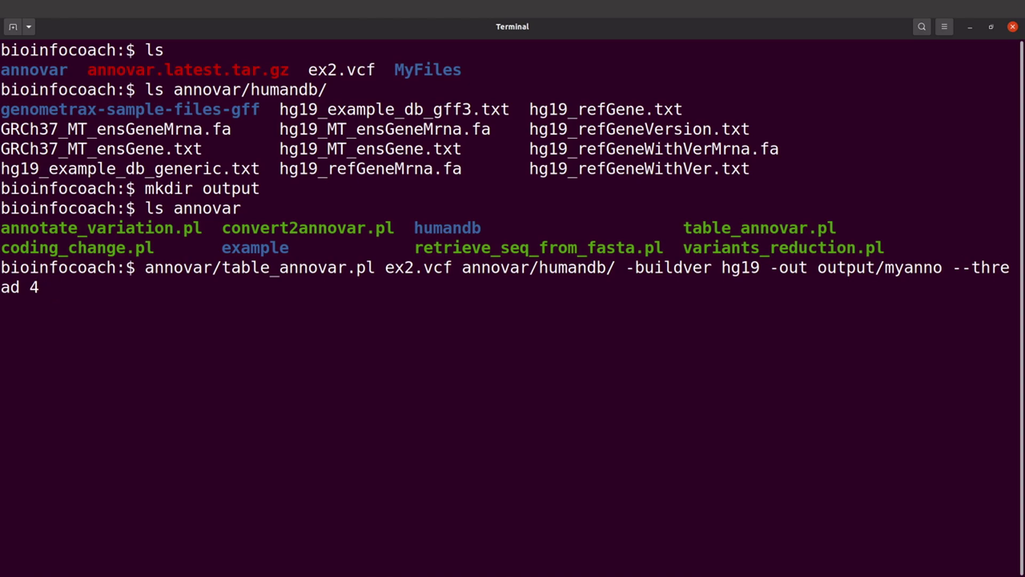
{"action": "type", "text": "-remove"}
Add -protocol refGene to the table_annovar.pl command and highlight the database name
{"action": "type", "text": "-pr"}
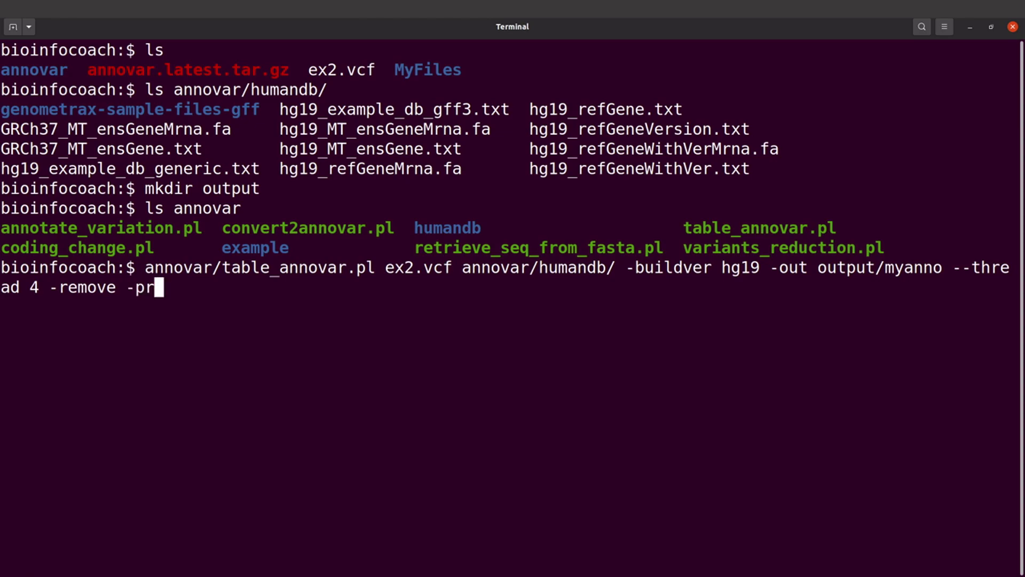
{"action": "type", "text": "otocol "}
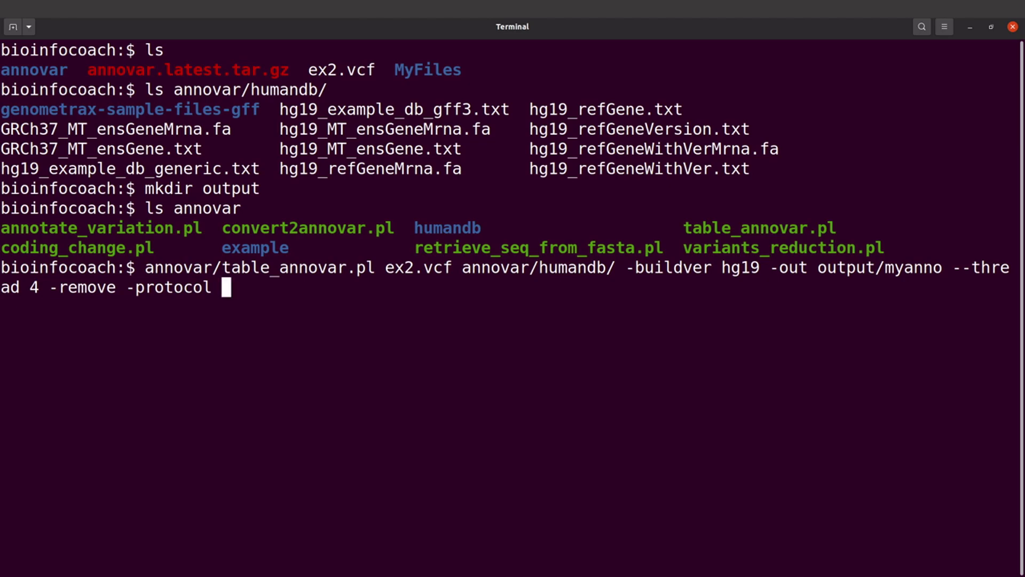
{"action": "type", "text": "refGene"}
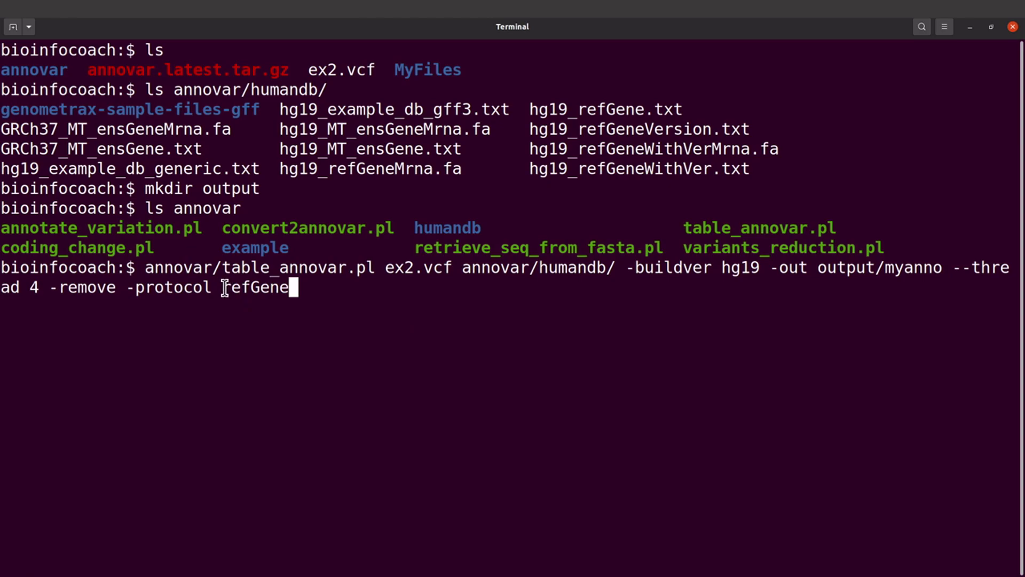
{"action": "left_click_drag", "start_coordinate": [223, 289], "coordinate": [297, 290]}
{"action": "left_click", "coordinate": [296, 289]}
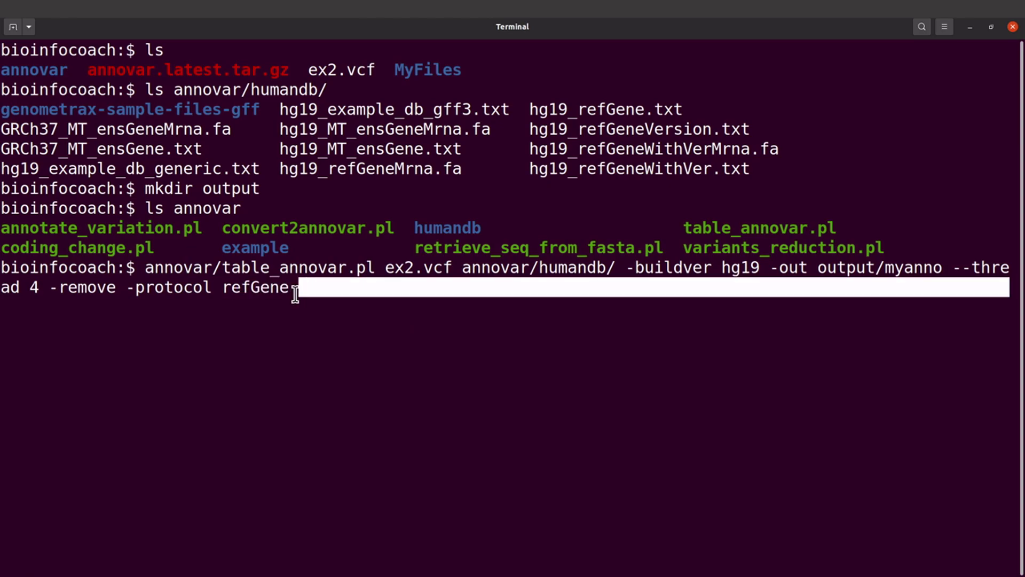
{"action": "left_click", "coordinate": [295, 295]}
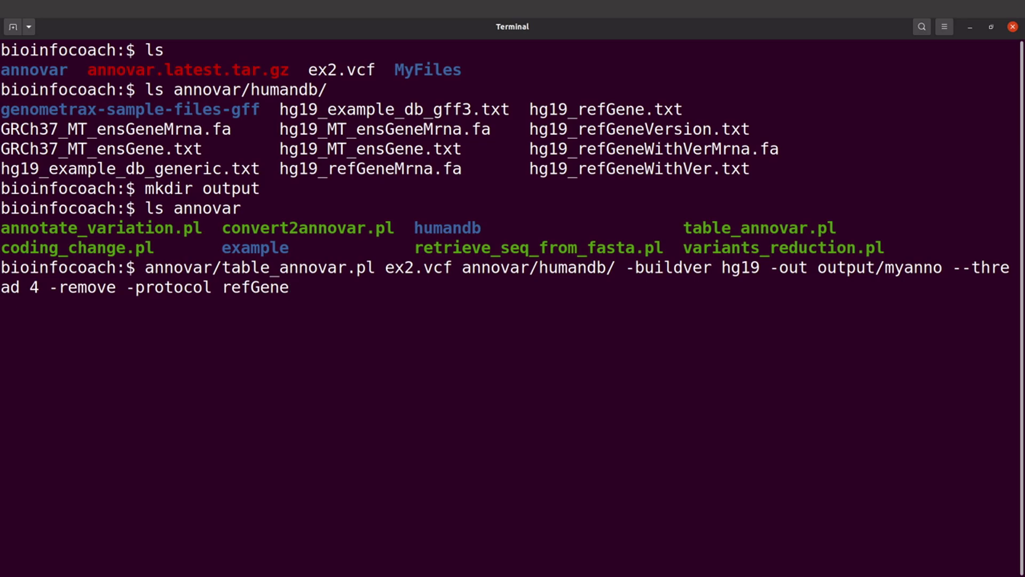
Add -operation g to the command as the gene-based operation for the refGene protocol
{"action": "type", "text": "-operat"}
{"action": "type", "text": "ion"}
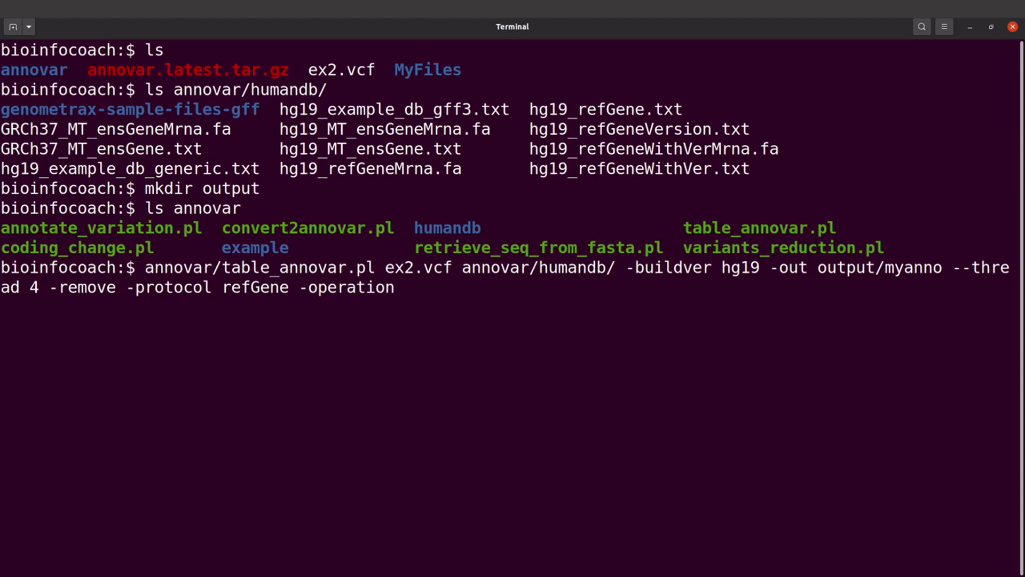
{"action": "type", "text": " g"}
{"action": "left_click_drag", "start_coordinate": [219, 287], "coordinate": [286, 293]}
{"action": "left_click", "coordinate": [288, 292]}
{"action": "key", "text": "BackSpace"}
Complete the table_annovar.pl command with -nastring . -vcfinput -polish and run it
{"action": "type", "text": "-nastring "}
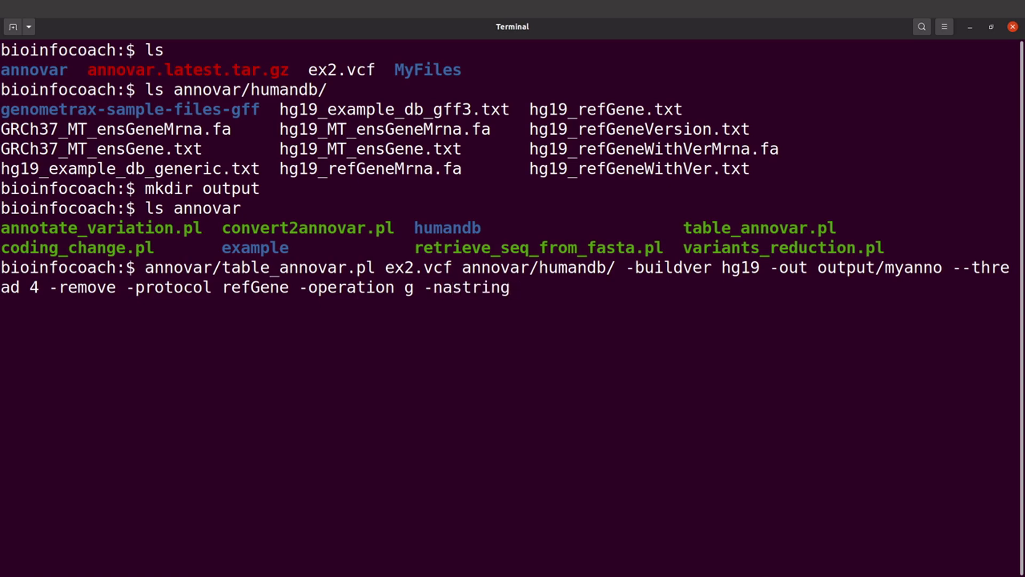
{"action": "type", "text": "."}
{"action": "type", "text": "-vcfinput "}
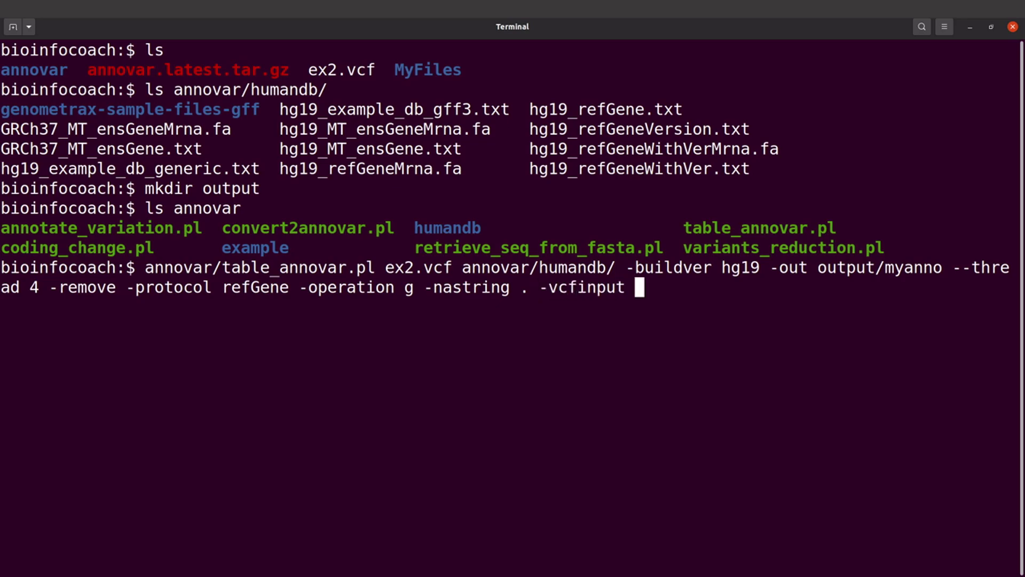
{"action": "type", "text": "-polish"}
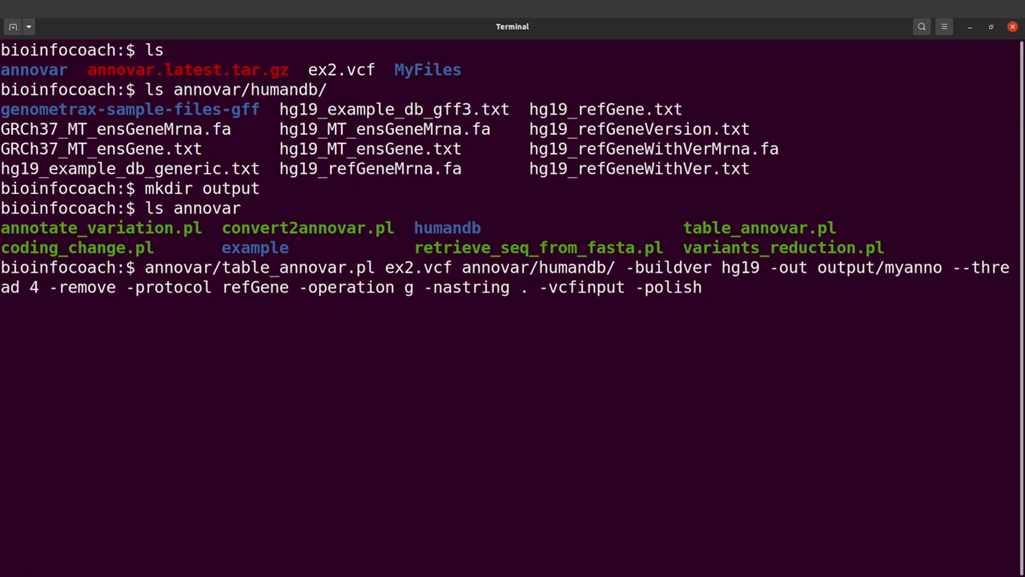
{"action": "key", "text": "Return"}
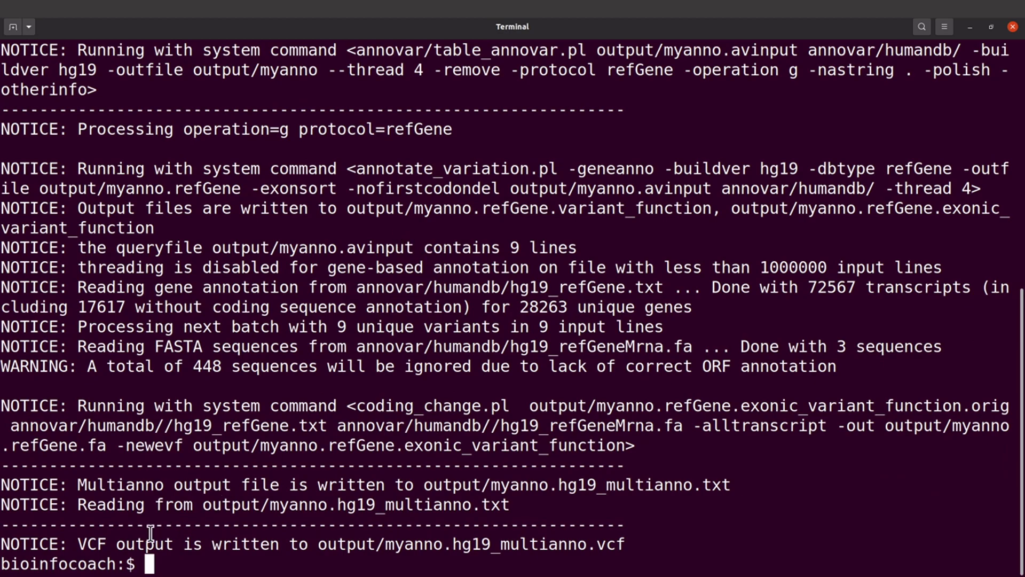
Highlight the notice about the VCF output file and clear the terminal
{"action": "left_click_drag", "start_coordinate": [79, 545], "coordinate": [636, 545]}
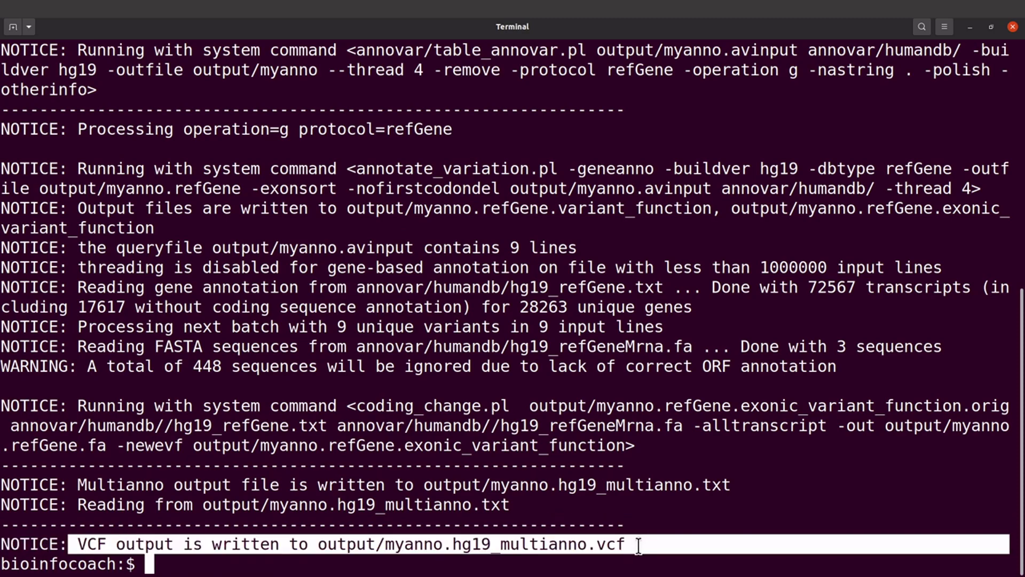
{"action": "left_click", "coordinate": [636, 545]}
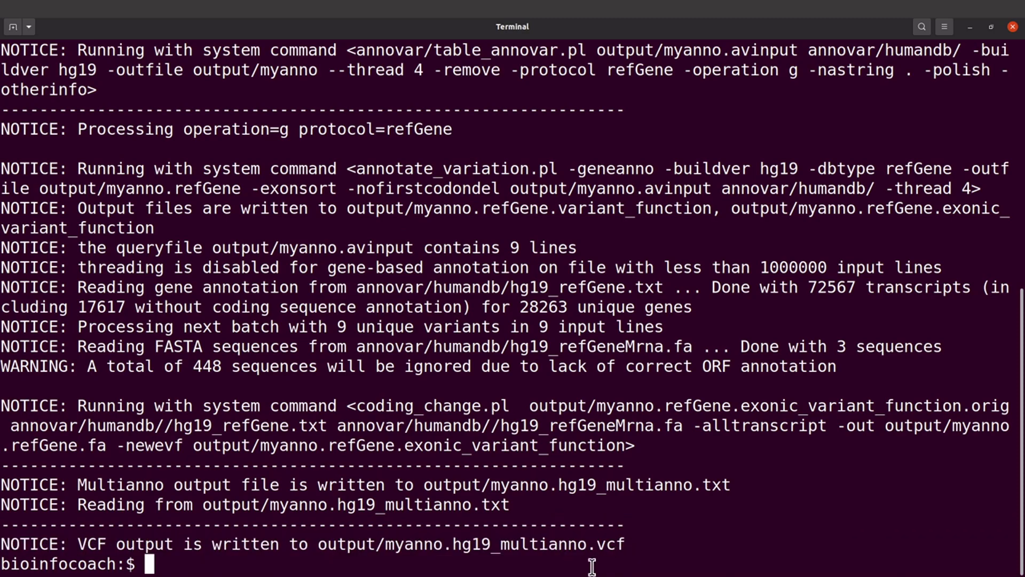
{"action": "type", "text": "clear"}
{"action": "key", "text": "Return"}
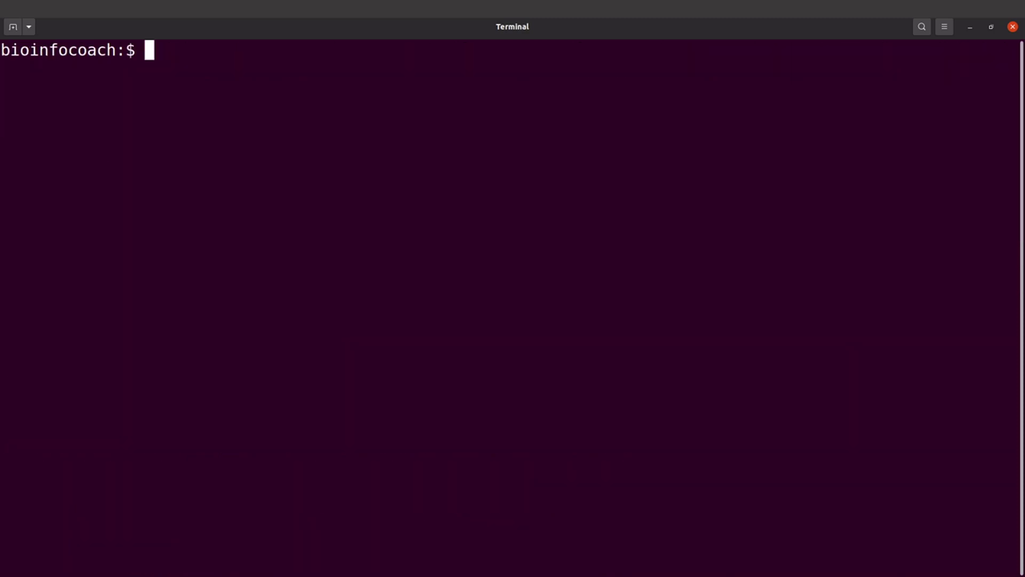
List the current directory, highlight the output folder, and list that folder's contents
{"action": "type", "text": "ls"}
{"action": "key", "text": "Return"}
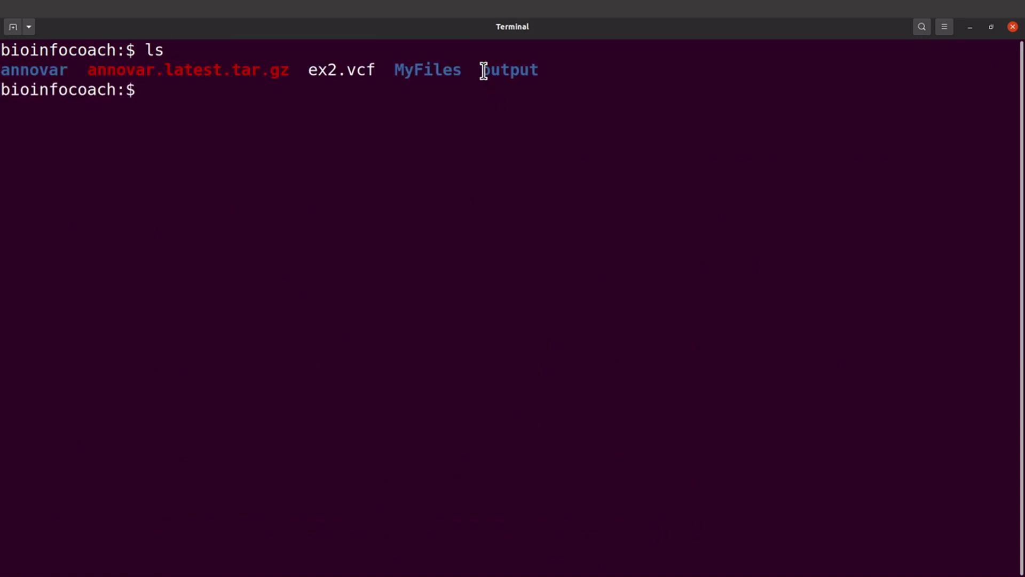
{"action": "left_click_drag", "start_coordinate": [482, 70], "coordinate": [543, 64]}
{"action": "left_click", "coordinate": [531, 73]}
{"action": "type", "text": "ls output/"}
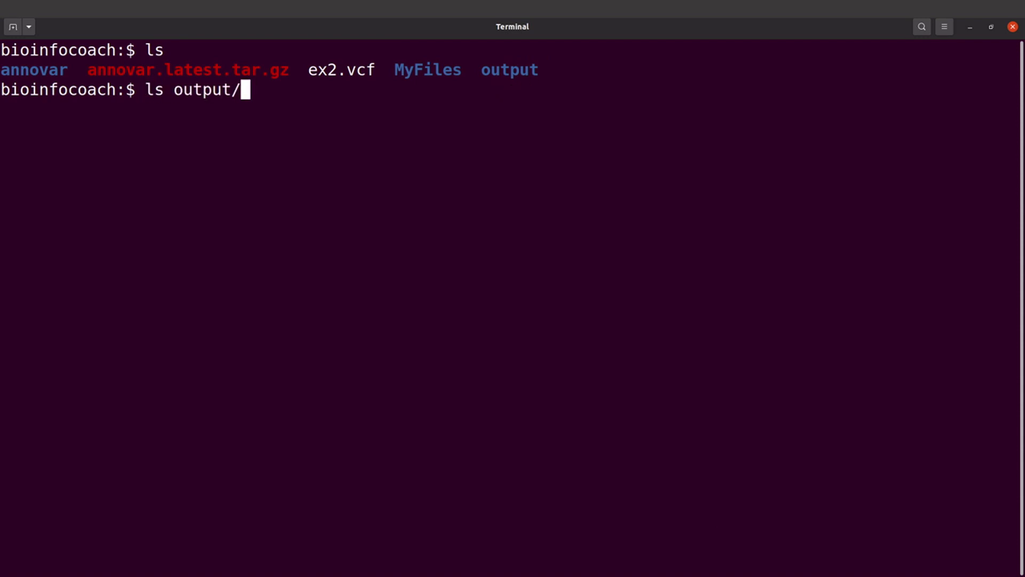
{"action": "key", "text": "Return"}
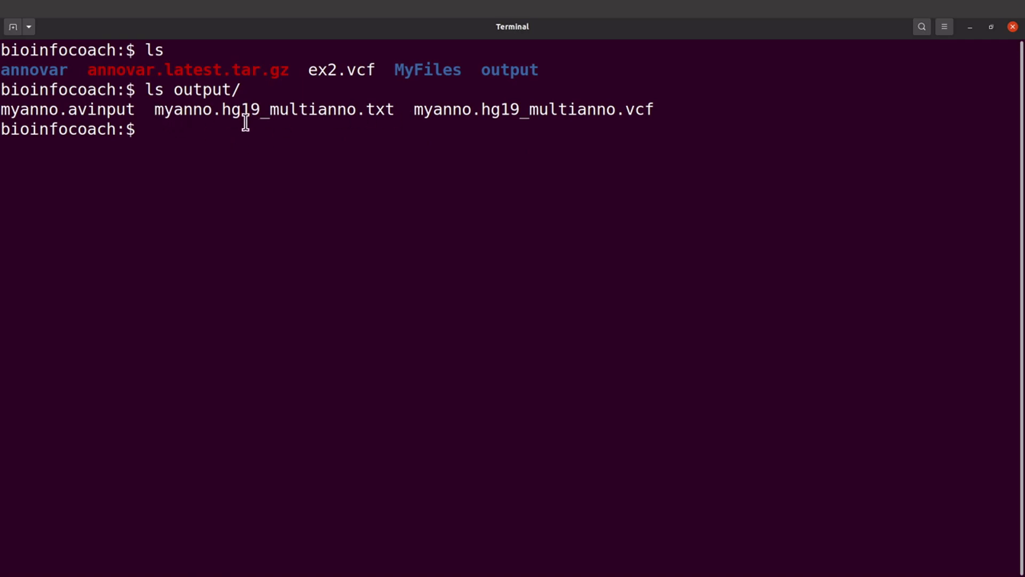
Examine the names and extensions of the result files myanno.avinput, myanno.hg19_multianno.txt and myanno.hg19_multianno.vcf in the output listing
{"action": "left_click_drag", "start_coordinate": [175, 113], "coordinate": [316, 128]}
{"action": "left_click", "coordinate": [315, 128]}
{"action": "left_click_drag", "start_coordinate": [116, 110], "coordinate": [447, 109]}
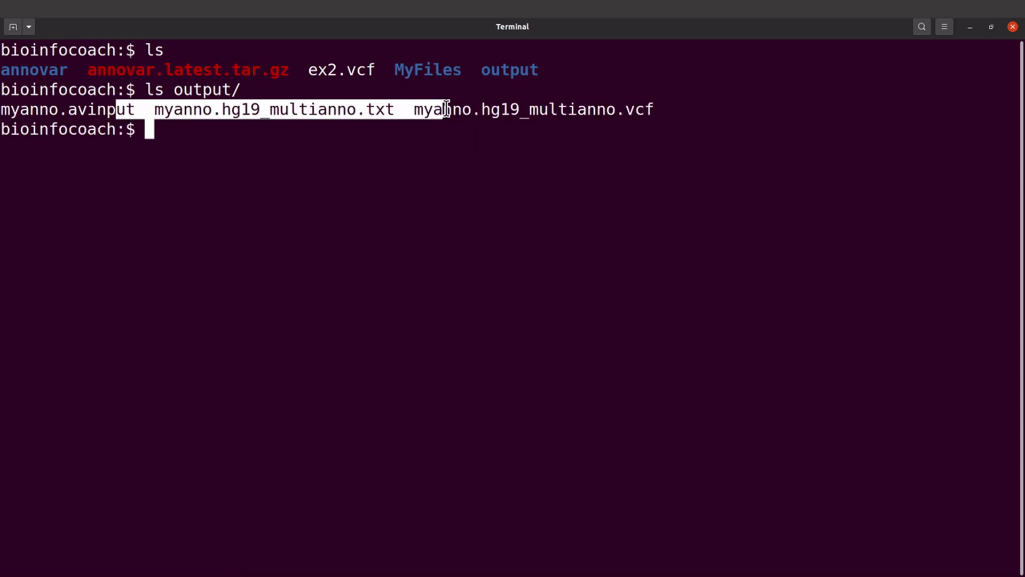
{"action": "left_click", "coordinate": [447, 109]}
{"action": "left_click_drag", "start_coordinate": [136, 109], "coordinate": [100, 112]}
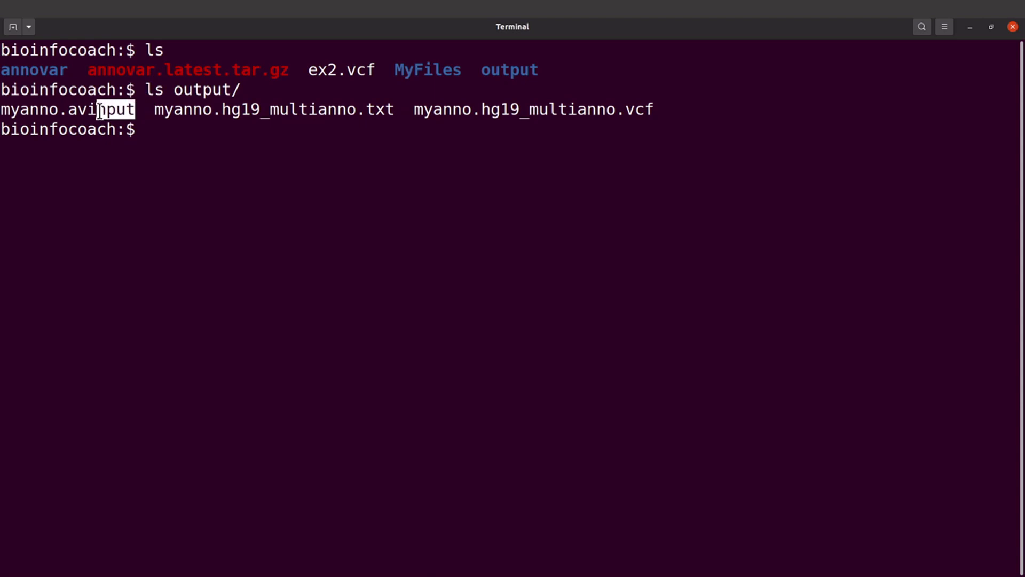
{"action": "left_click", "coordinate": [98, 111]}
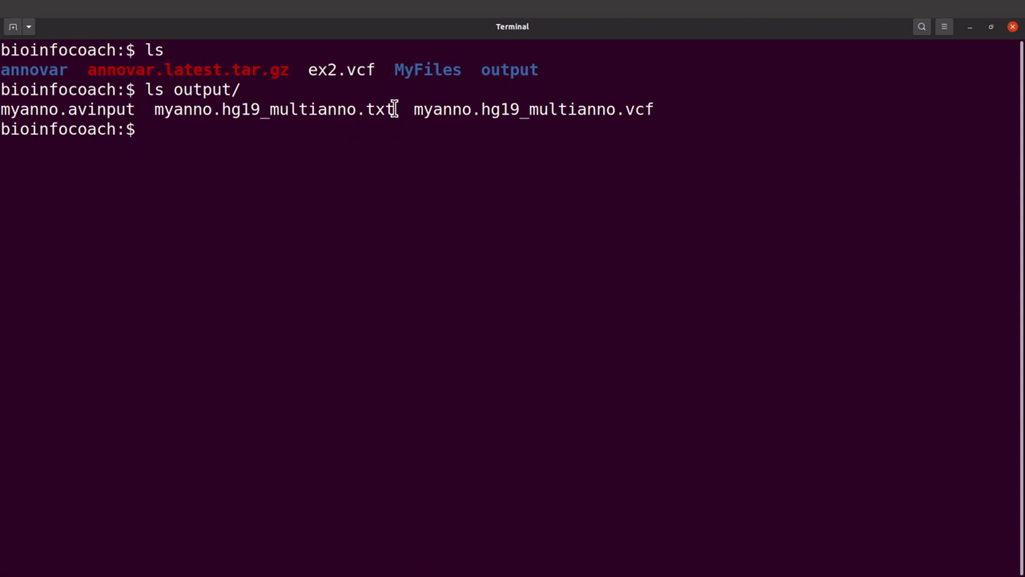
{"action": "left_click_drag", "start_coordinate": [394, 109], "coordinate": [350, 109]}
{"action": "left_click", "coordinate": [350, 110]}
{"action": "left_click_drag", "start_coordinate": [653, 105], "coordinate": [588, 109]}
{"action": "left_click", "coordinate": [587, 109]}
{"action": "left_click_drag", "start_coordinate": [135, 110], "coordinate": [87, 110]}
{"action": "left_click", "coordinate": [74, 109]}
{"action": "triple_click", "coordinate": [595, 118]}
{"action": "left_click", "coordinate": [598, 121]}
{"action": "left_click_drag", "start_coordinate": [402, 111], "coordinate": [308, 111]}
{"action": "left_click", "coordinate": [308, 111]}
{"action": "left_click_drag", "start_coordinate": [163, 113], "coordinate": [334, 112]}
{"action": "left_click", "coordinate": [333, 112]}
{"action": "left_click_drag", "start_coordinate": [393, 113], "coordinate": [293, 112]}
{"action": "left_click", "coordinate": [292, 112]}
{"action": "left_click_drag", "start_coordinate": [654, 107], "coordinate": [494, 114]}
{"action": "left_click", "coordinate": [495, 114]}
{"action": "right_click", "coordinate": [371, 140]}
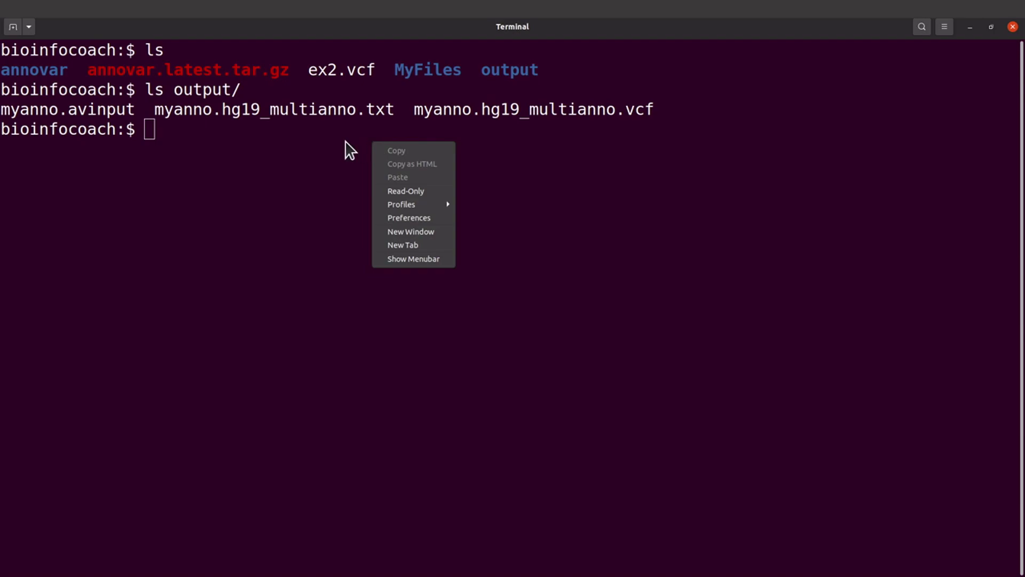
{"action": "left_click", "coordinate": [346, 142]}
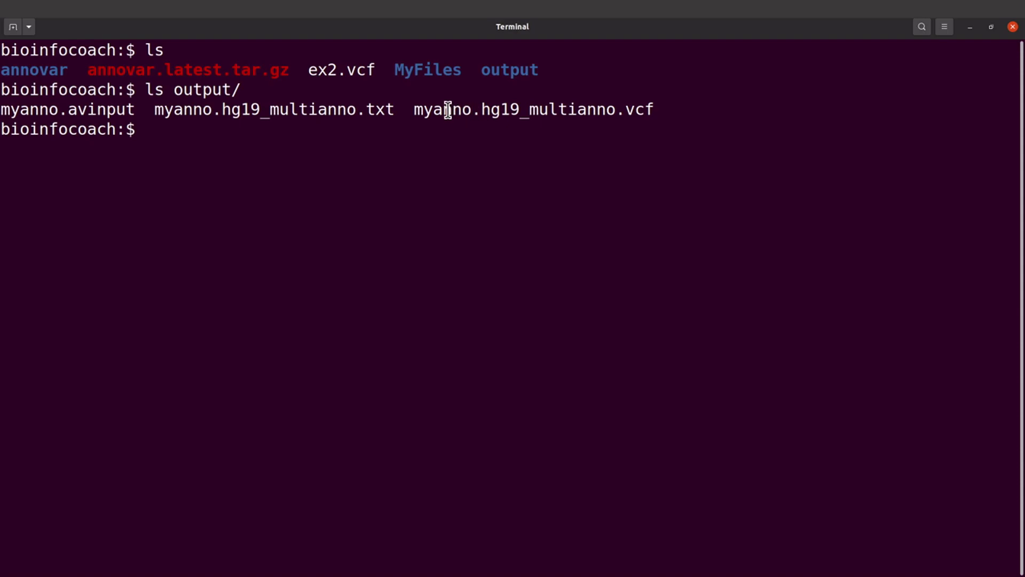
{"action": "left_click_drag", "start_coordinate": [480, 110], "coordinate": [639, 114]}
{"action": "left_click", "coordinate": [639, 114]}
{"action": "left_click_drag", "start_coordinate": [266, 109], "coordinate": [393, 107]}
{"action": "left_click", "coordinate": [393, 107]}
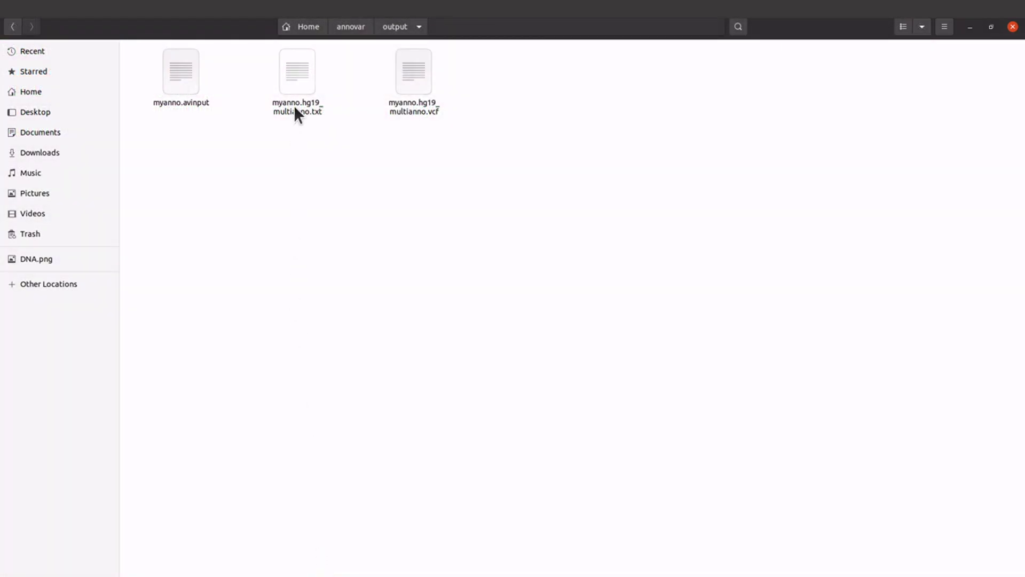
From the output folder in the file manager, open myanno.hg19_multianno.txt with WPS Spreadsheets
{"action": "left_click", "coordinate": [296, 105]}
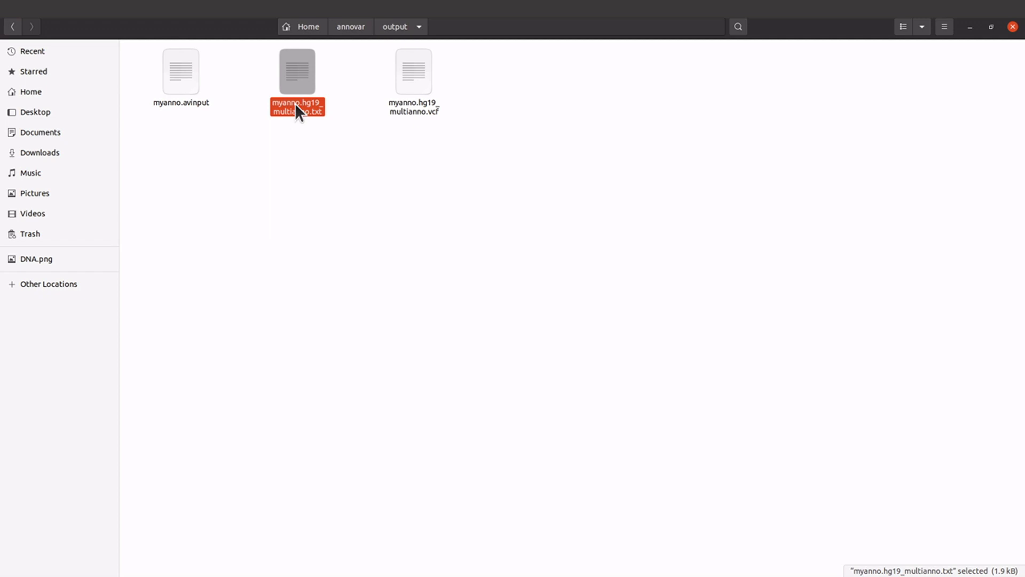
{"action": "right_click", "coordinate": [297, 111]}
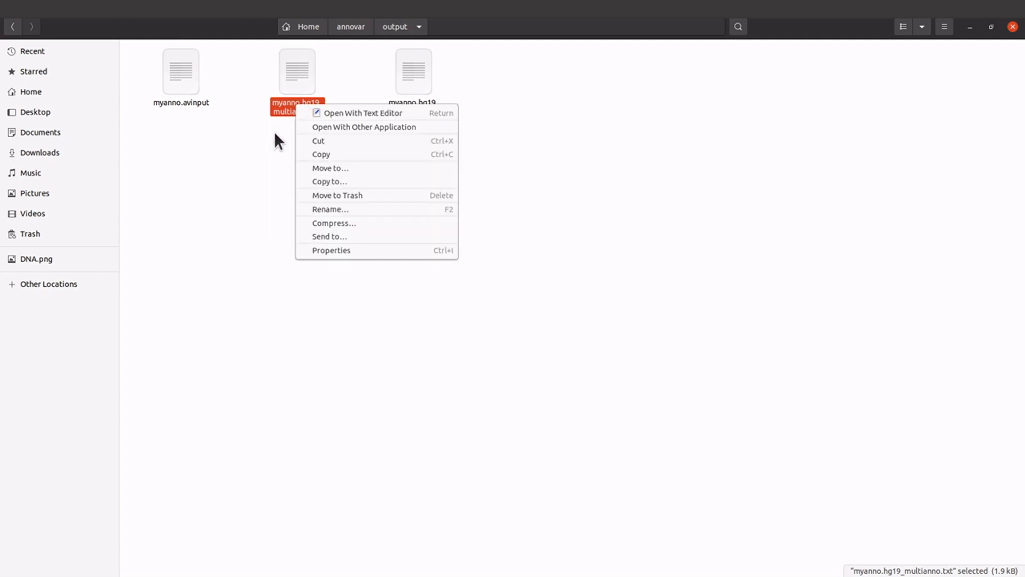
{"action": "left_click", "coordinate": [356, 128]}
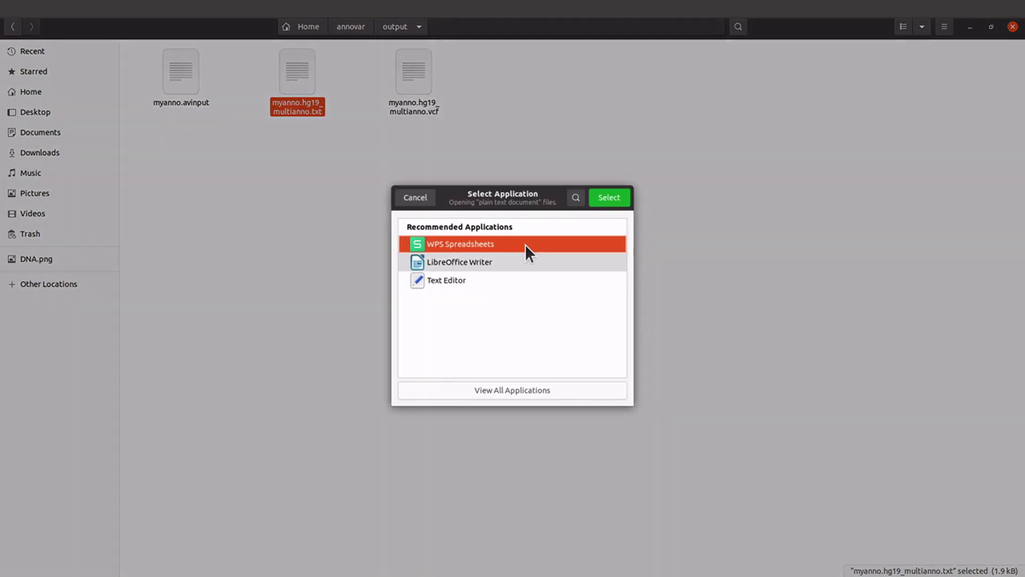
{"action": "left_click", "coordinate": [601, 197]}
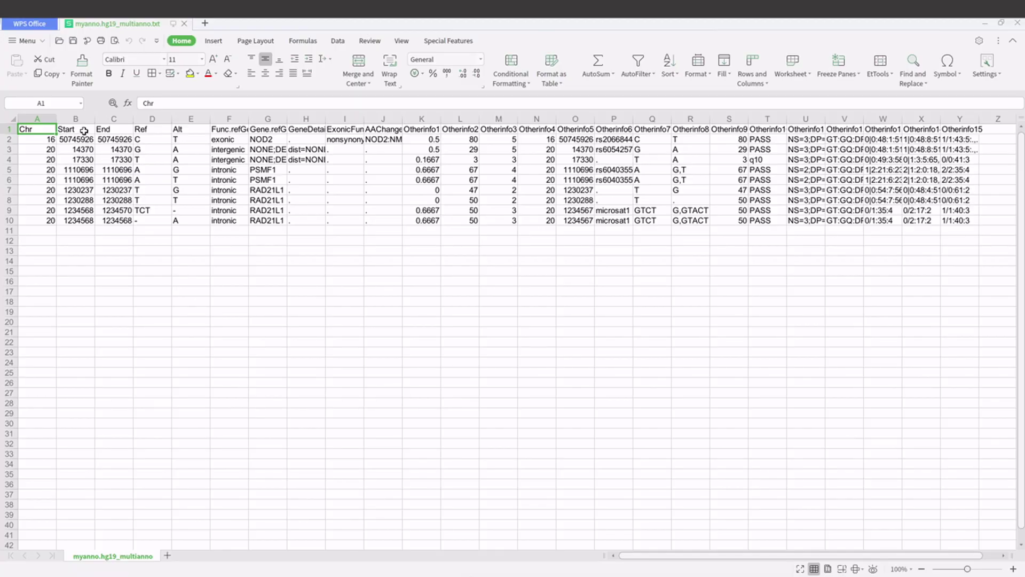
Widen the Start and Func.refGene columns and inspect the Func.refGene, Gene.refGene and GeneDetail.refGene columns one by one
{"action": "left_click_drag", "start_coordinate": [94, 124], "coordinate": [106, 124]}
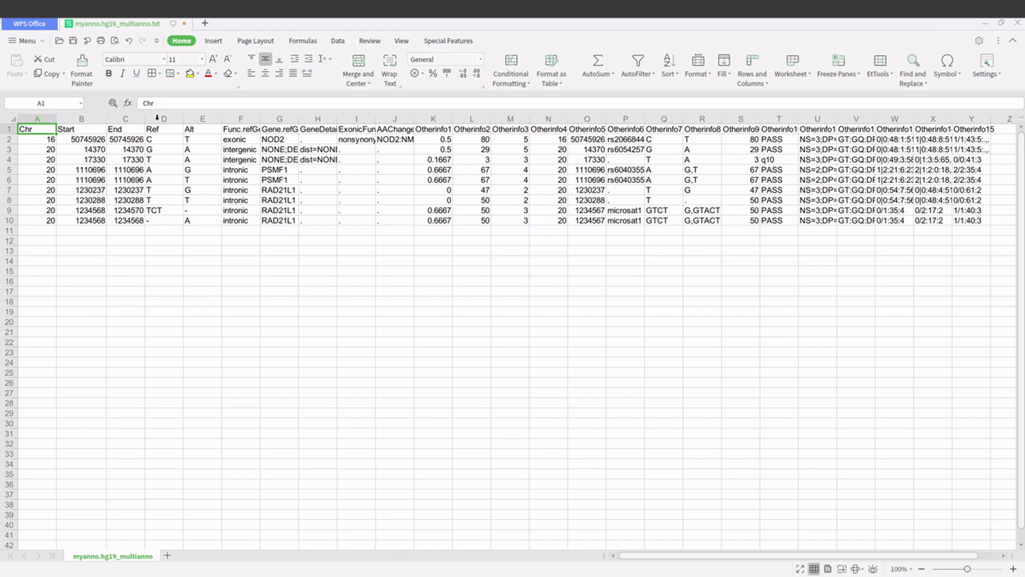
{"action": "left_click_drag", "start_coordinate": [263, 122], "coordinate": [295, 125]}
{"action": "left_click", "coordinate": [269, 115]}
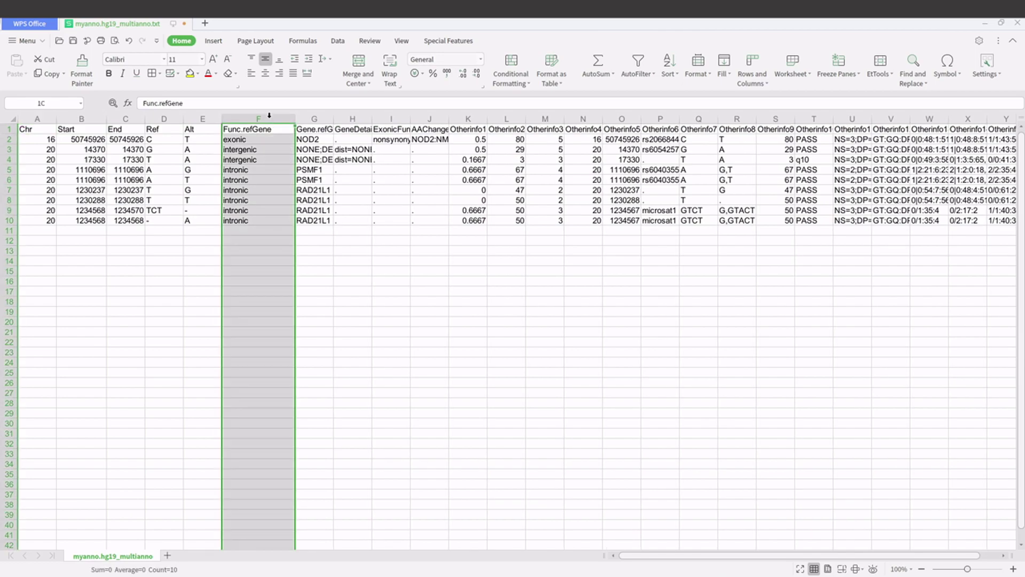
{"action": "left_click", "coordinate": [314, 117]}
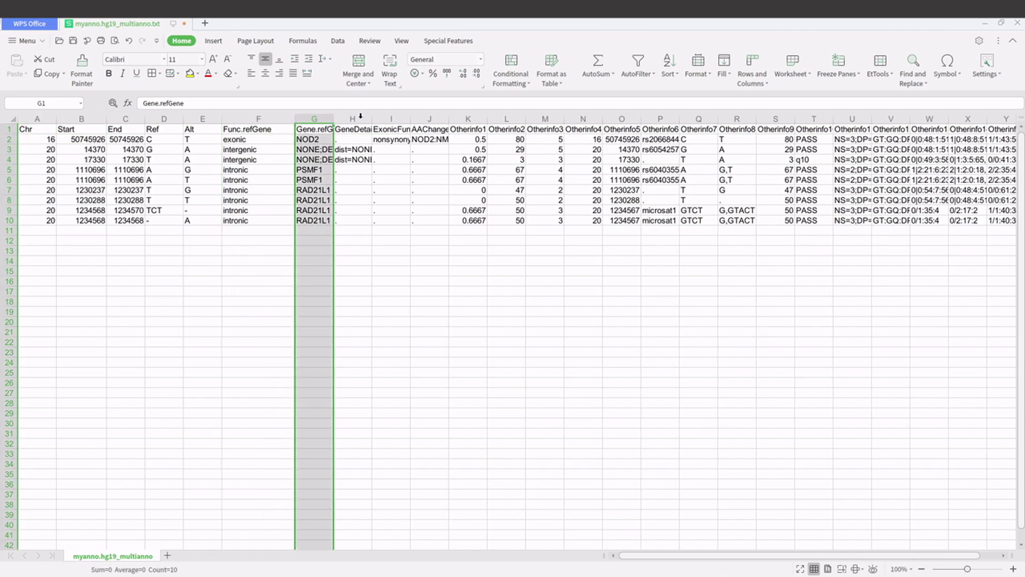
{"action": "left_click", "coordinate": [361, 115]}
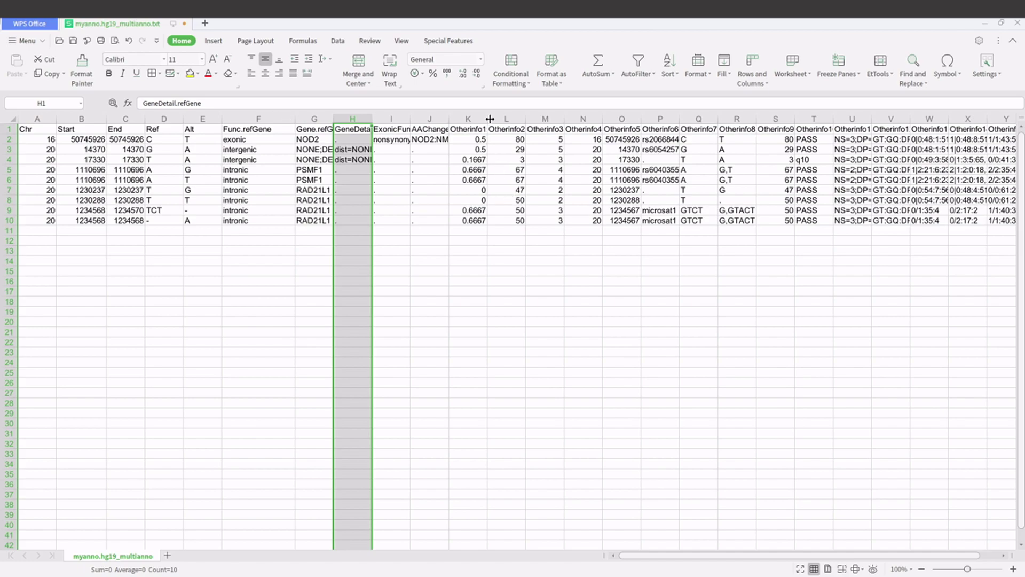
Widen the Otherinfo1 and AAChange.refGene columns and select cell J10 in the annotation table
{"action": "left_click_drag", "start_coordinate": [486, 119], "coordinate": [530, 119]}
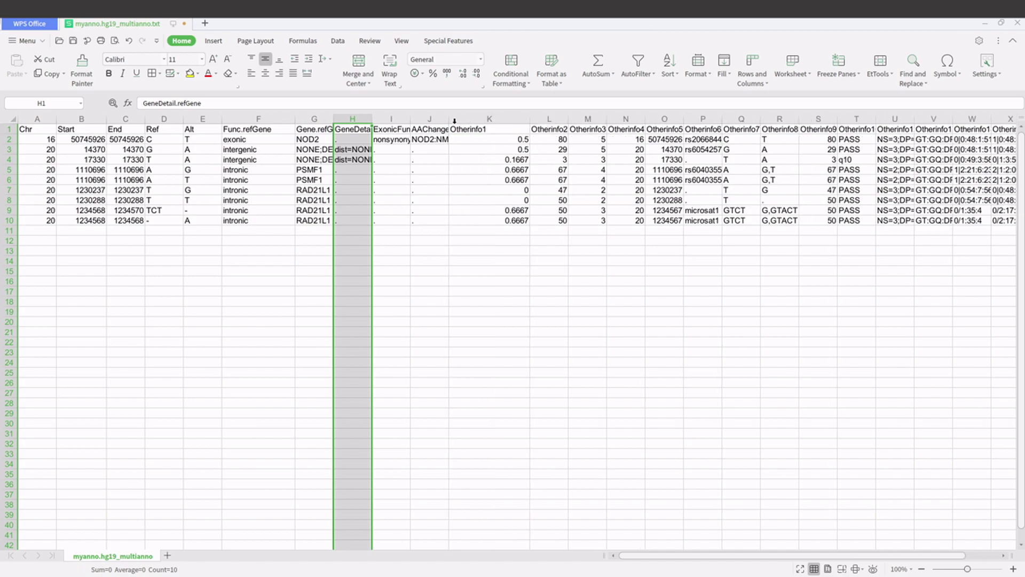
{"action": "left_click_drag", "start_coordinate": [449, 119], "coordinate": [532, 120]}
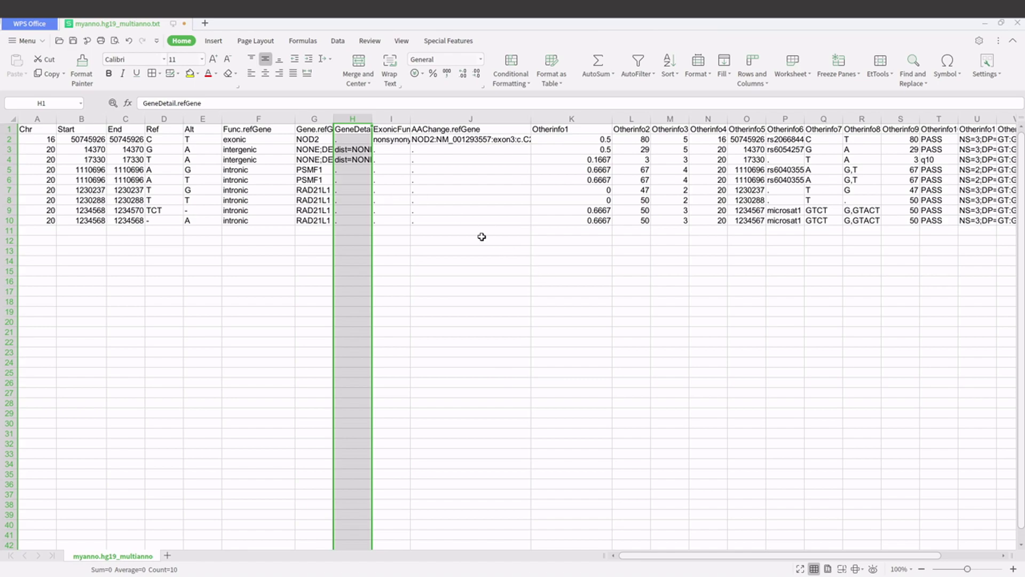
{"action": "left_click", "coordinate": [525, 219]}
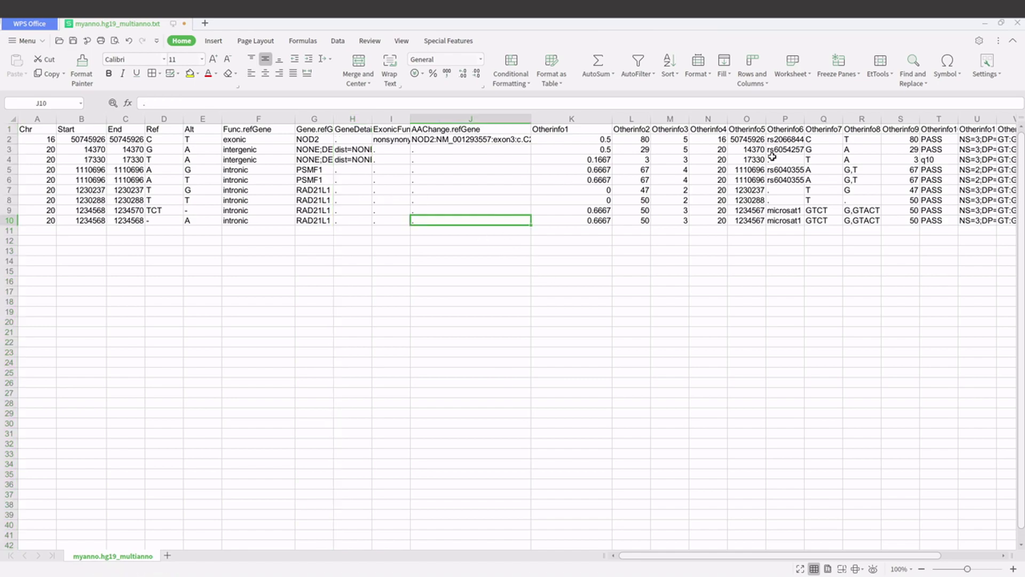
{"action": "left_click", "coordinate": [370, 322]}
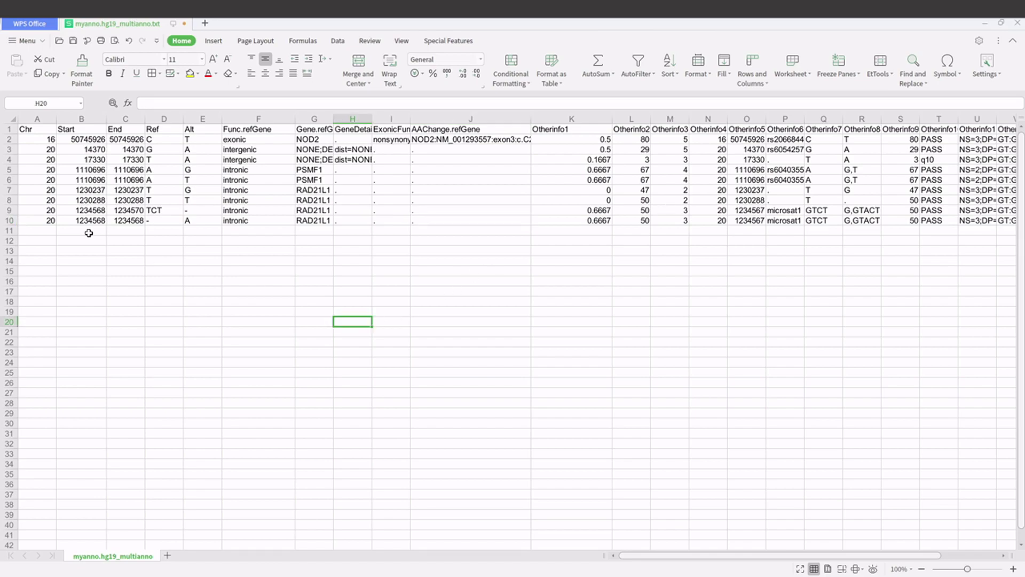
{"action": "left_click", "coordinate": [526, 219]}
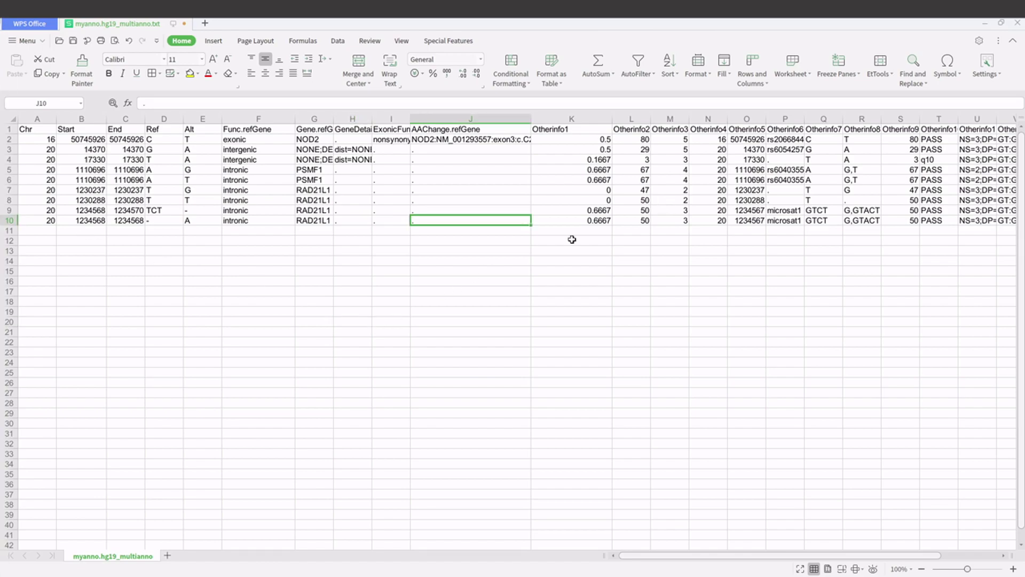